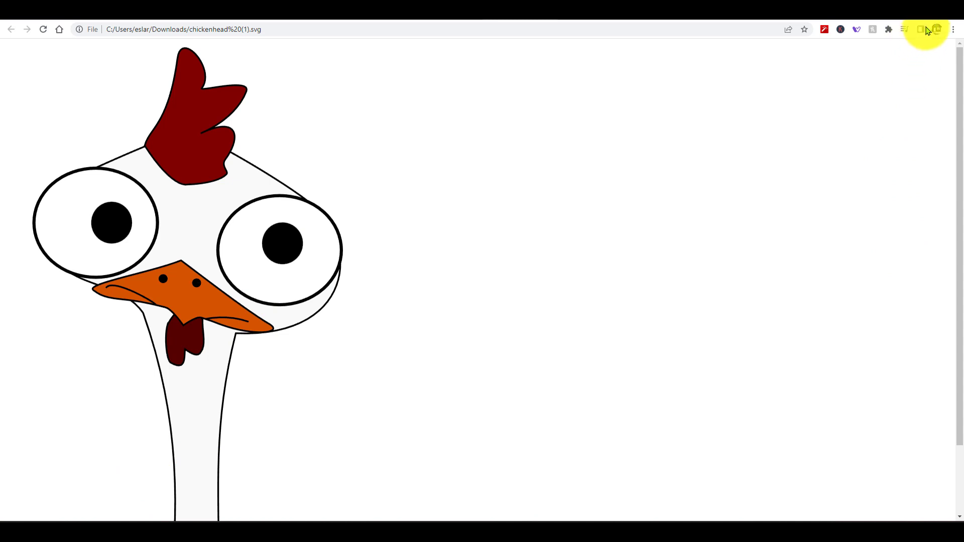
# Open the browser's list of downloaded files
pyautogui.click(954, 29)
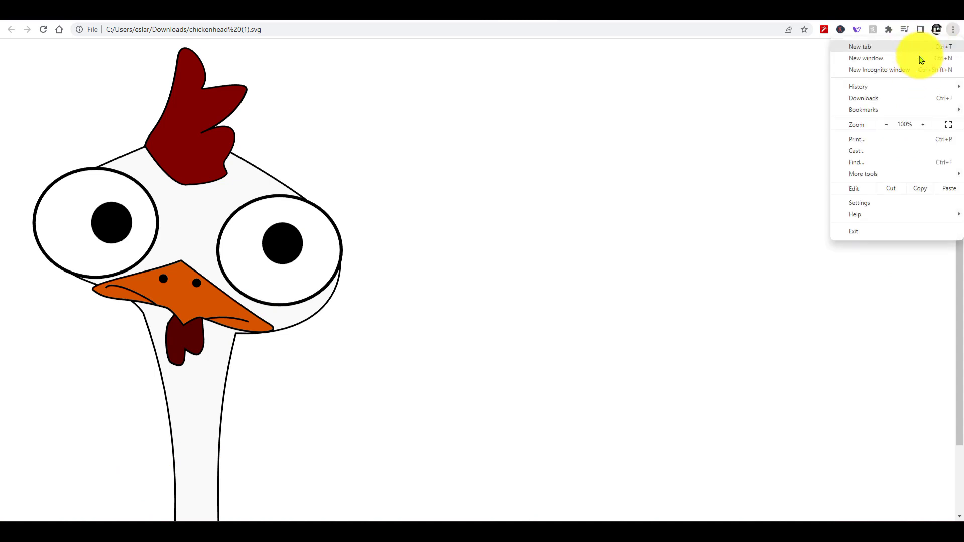
pyautogui.click(883, 97)
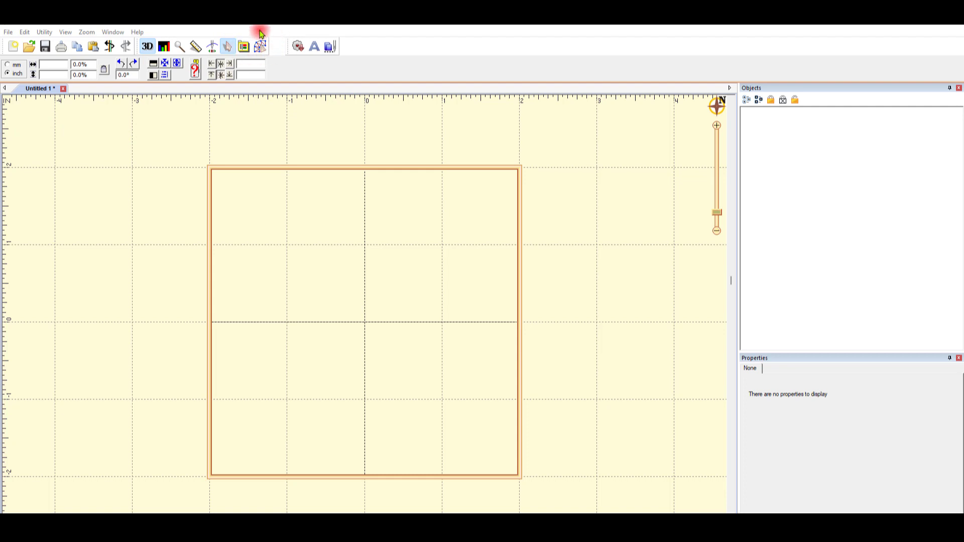
# Switch to Embrilliance, enter Create mode and import the chickenhead SVG from Downloads as vector artwork
pyautogui.click(265, 49)
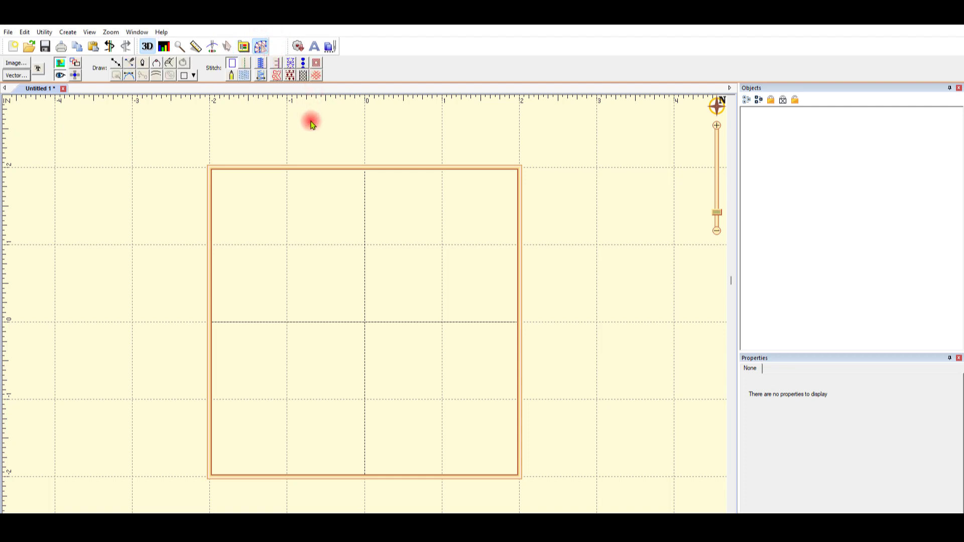
pyautogui.click(27, 78)
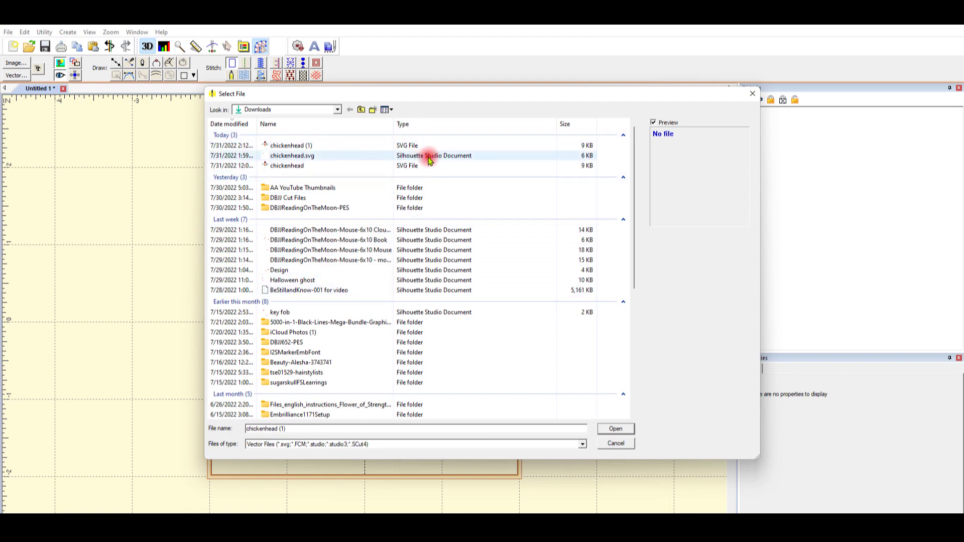
pyautogui.doubleClick(416, 167)
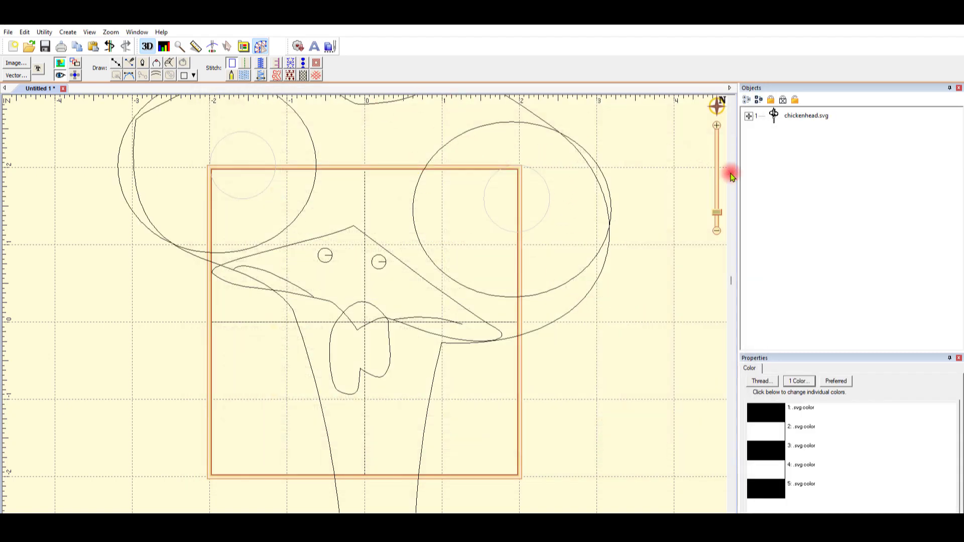
# Scale the whole chicken artwork down to about 3.5 inches tall and move it to the center of the hoop
pyautogui.moveTo(717, 211); pyautogui.dragTo(716, 224)
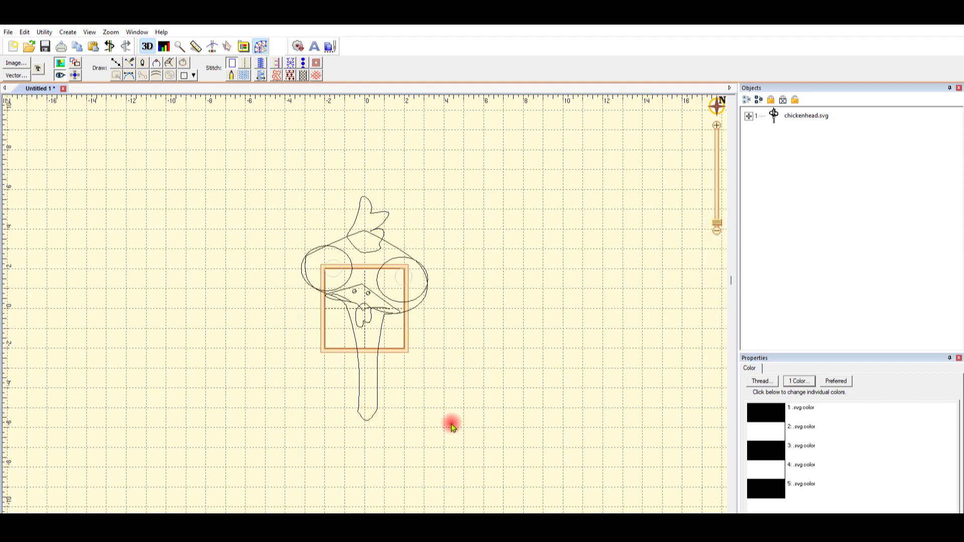
pyautogui.moveTo(452, 422)
pyautogui.mouseDown()
pyautogui.moveTo(360, 383)
pyautogui.moveTo(360, 183)
pyautogui.moveTo(552, 347)
pyautogui.mouseUp()
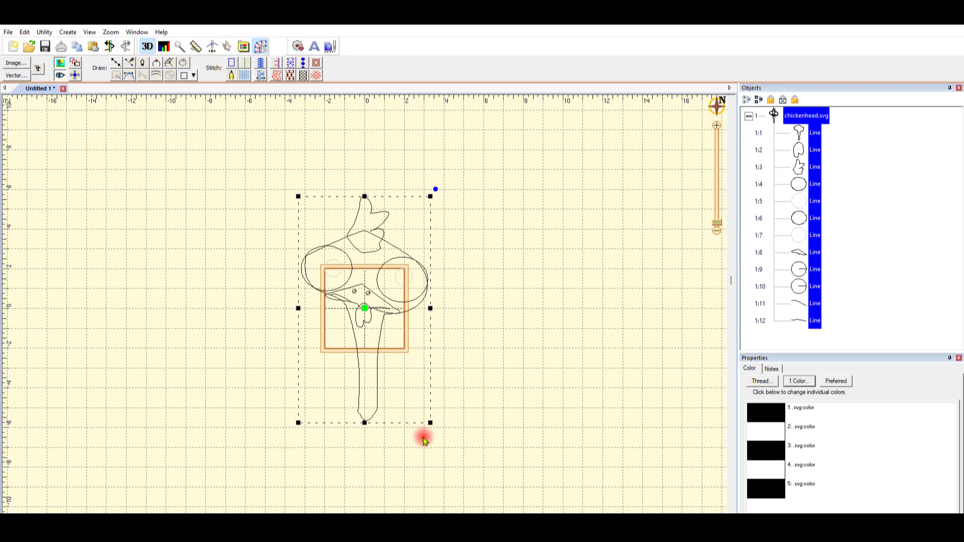
pyautogui.moveTo(429, 421); pyautogui.dragTo(349, 261)
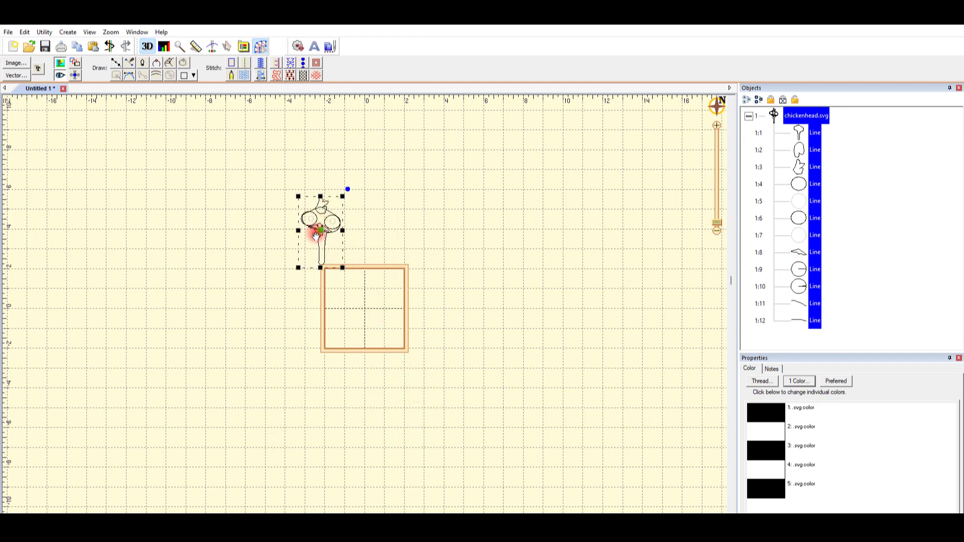
pyautogui.moveTo(319, 231); pyautogui.dragTo(369, 312)
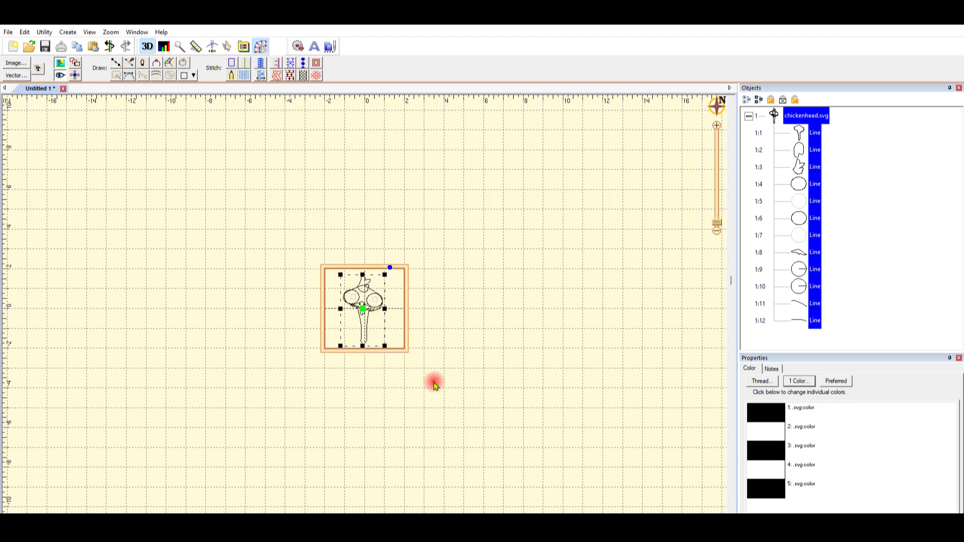
pyautogui.click(451, 359)
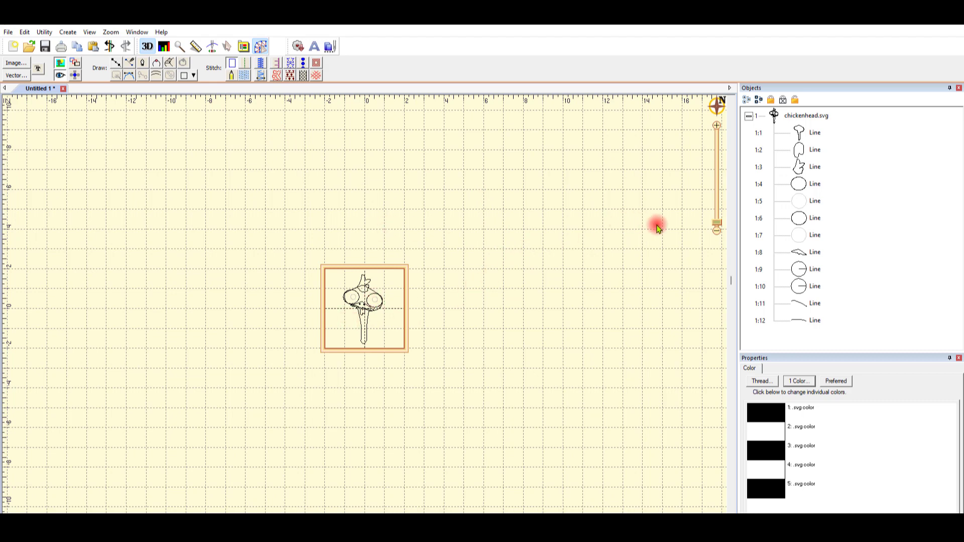
# Convert the chicken's head-and-neck outline, the first line object, to an applique
pyautogui.moveTo(716, 229); pyautogui.dragTo(717, 215)
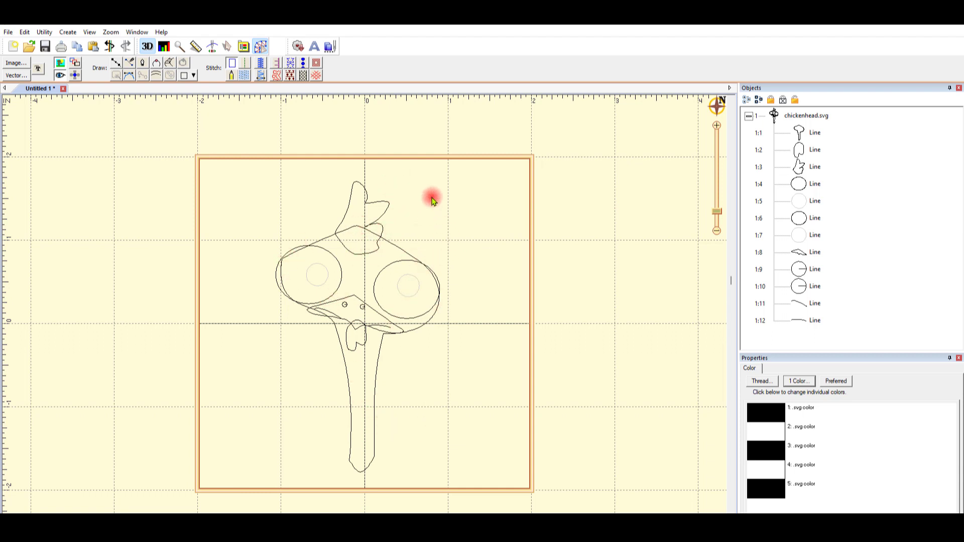
pyautogui.click(815, 133)
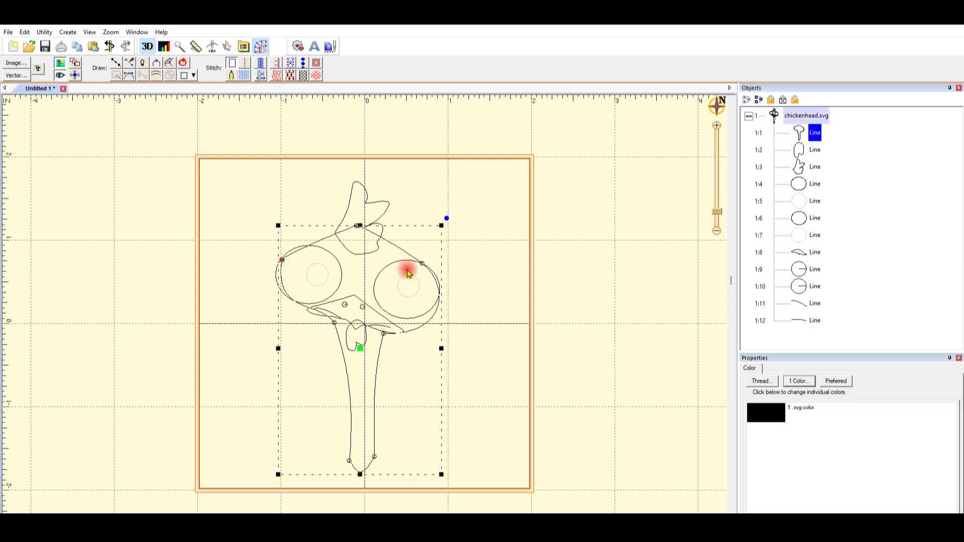
pyautogui.click(260, 46)
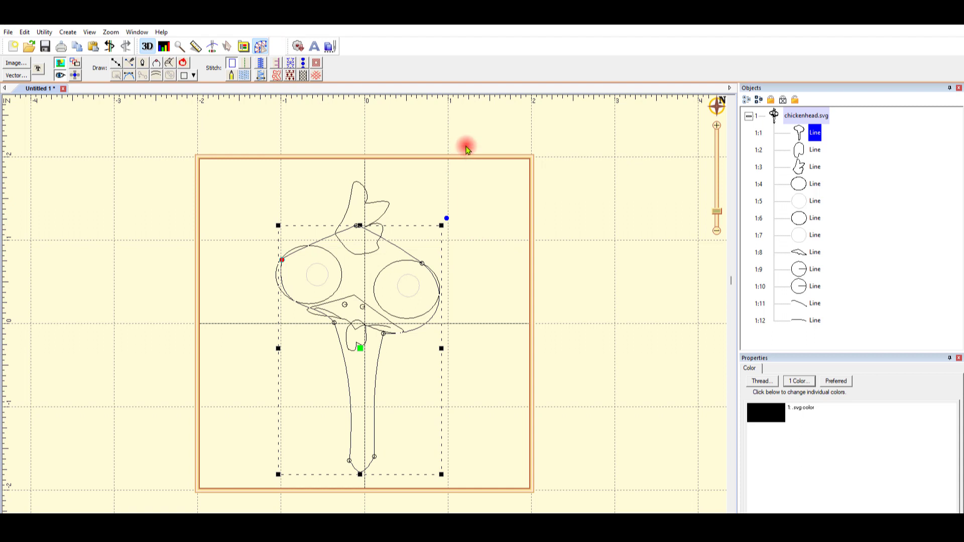
pyautogui.click(280, 71)
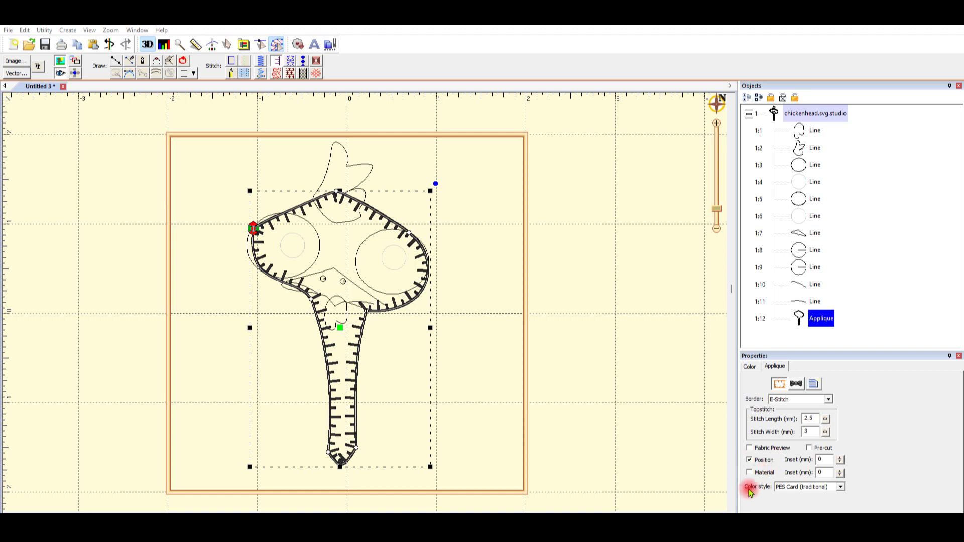
# Enable the Material stitch line for the head-and-neck applique and set its border to Satin
pyautogui.click(750, 472)
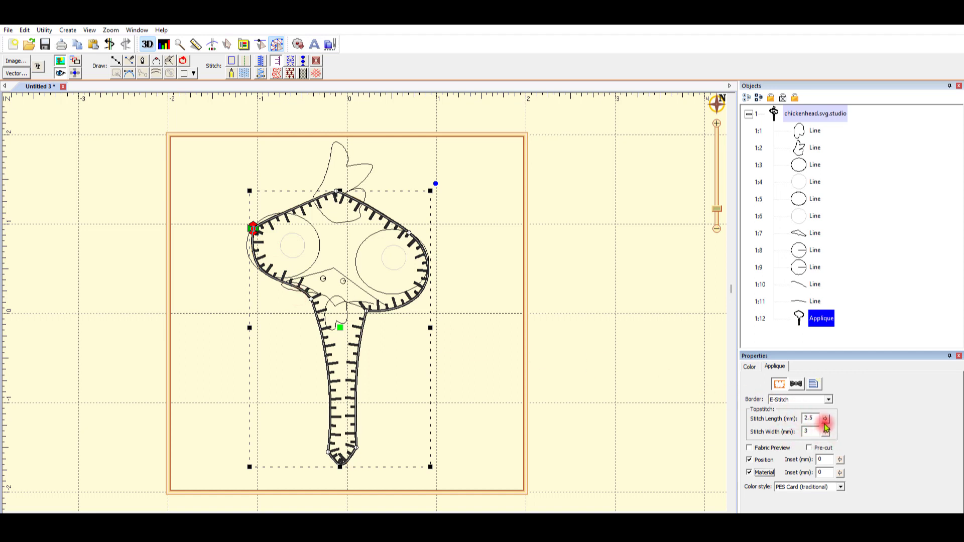
pyautogui.click(828, 399)
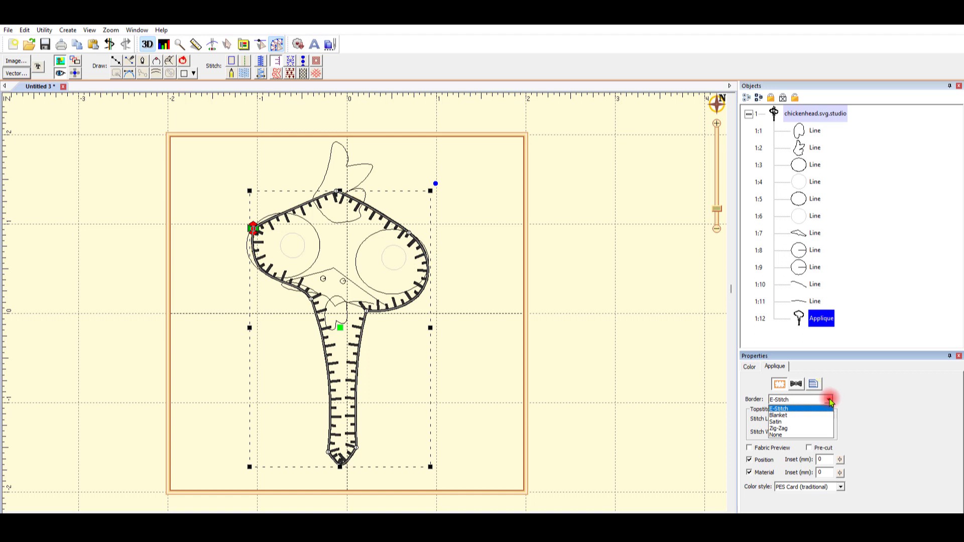
pyautogui.click(818, 424)
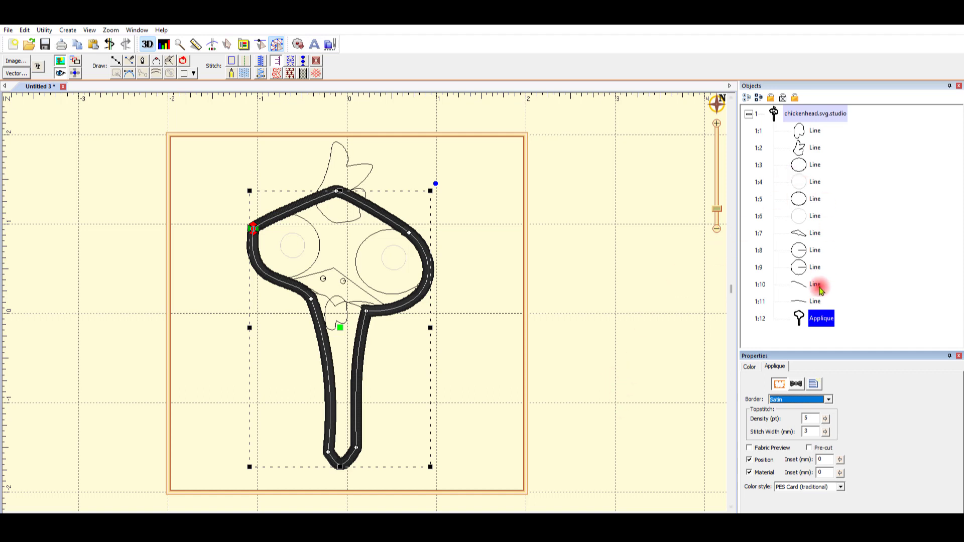
pyautogui.click(868, 322)
pyautogui.click(817, 324)
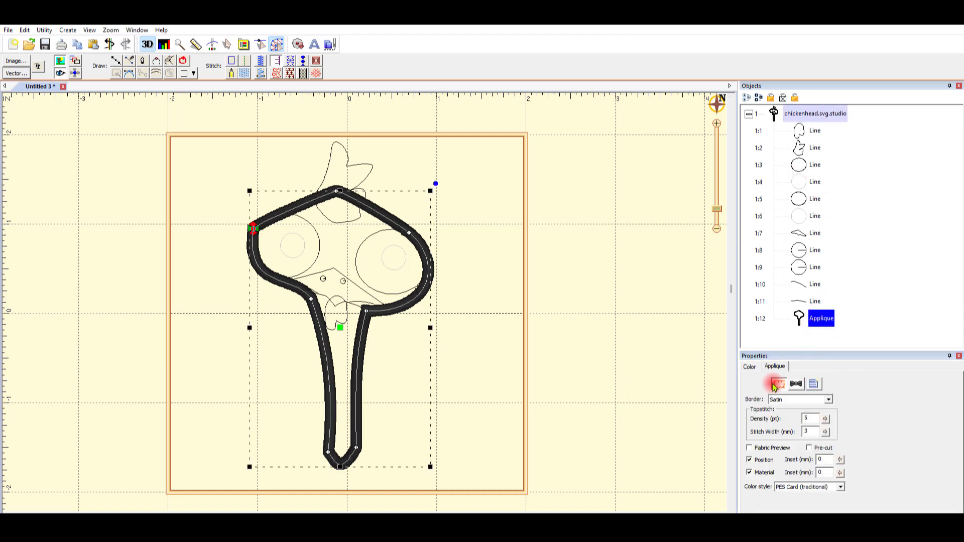
# Examine the applique style and cutting options assigned to the Applique Position color
pyautogui.click(750, 367)
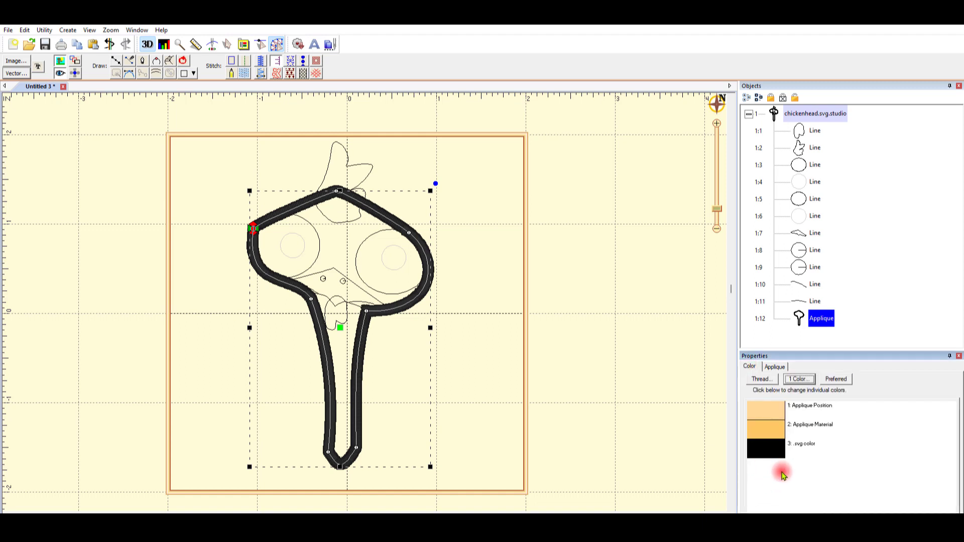
pyautogui.click(767, 410)
pyautogui.doubleClick(767, 410)
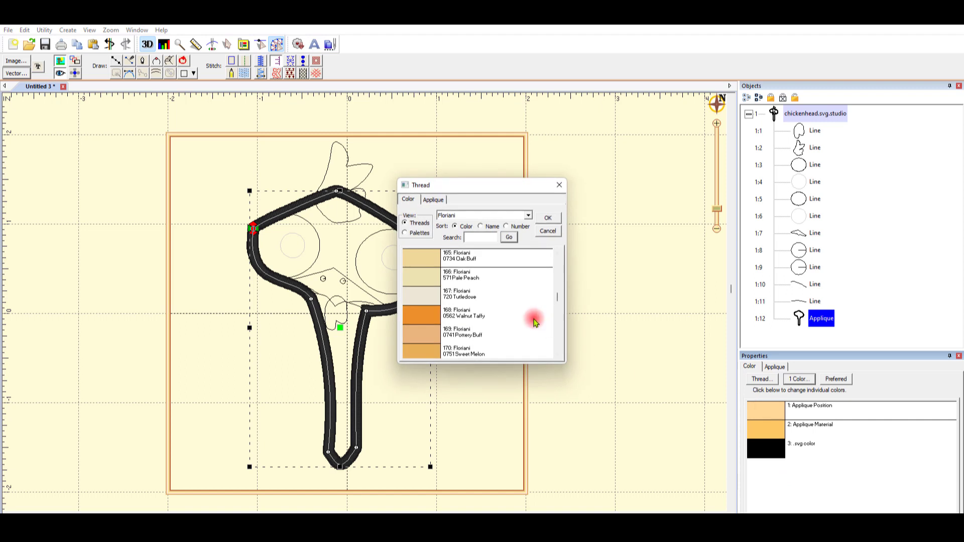
pyautogui.click(433, 200)
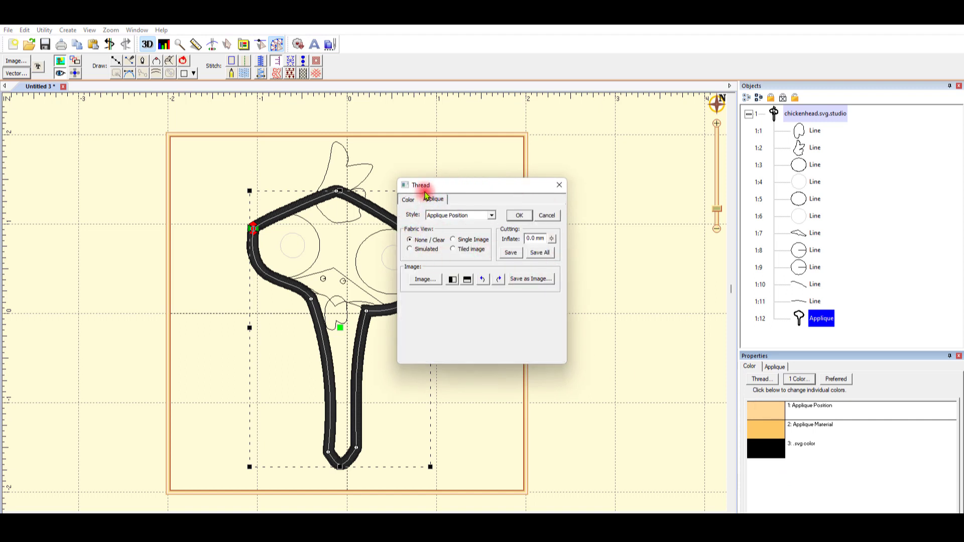
pyautogui.click(559, 185)
# Check which applique style is assigned to the Applique Material color and to the satin border color
pyautogui.click(814, 426)
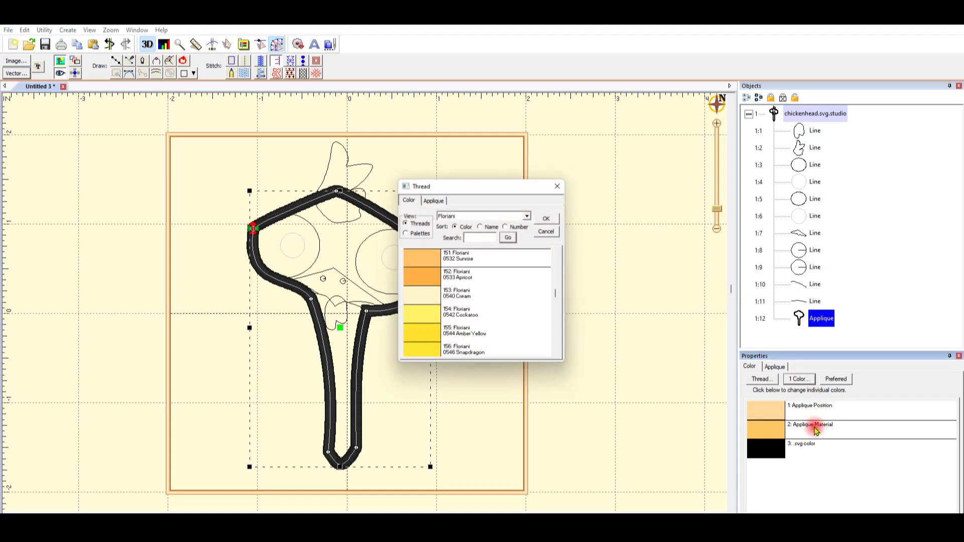
pyautogui.click(434, 200)
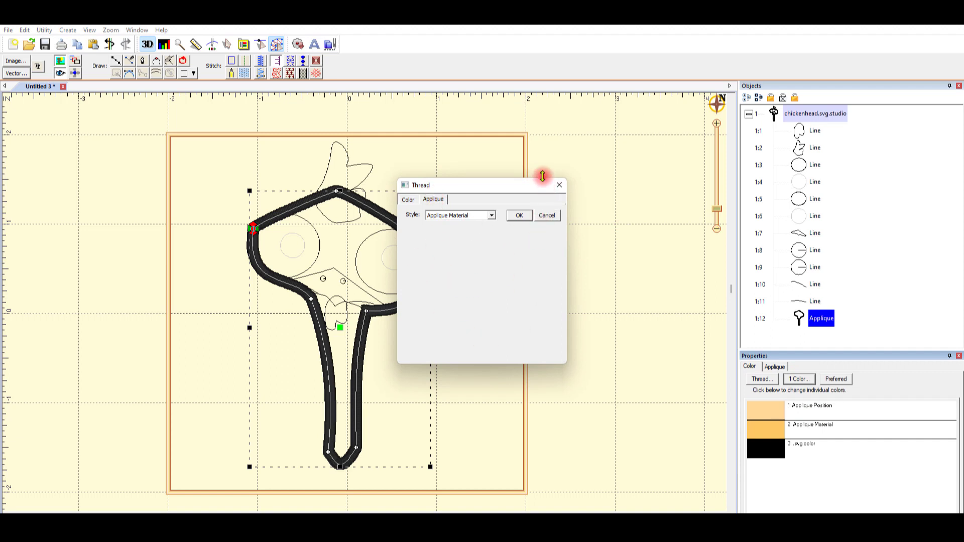
pyautogui.click(559, 185)
pyautogui.click(795, 448)
pyautogui.doubleClick(794, 448)
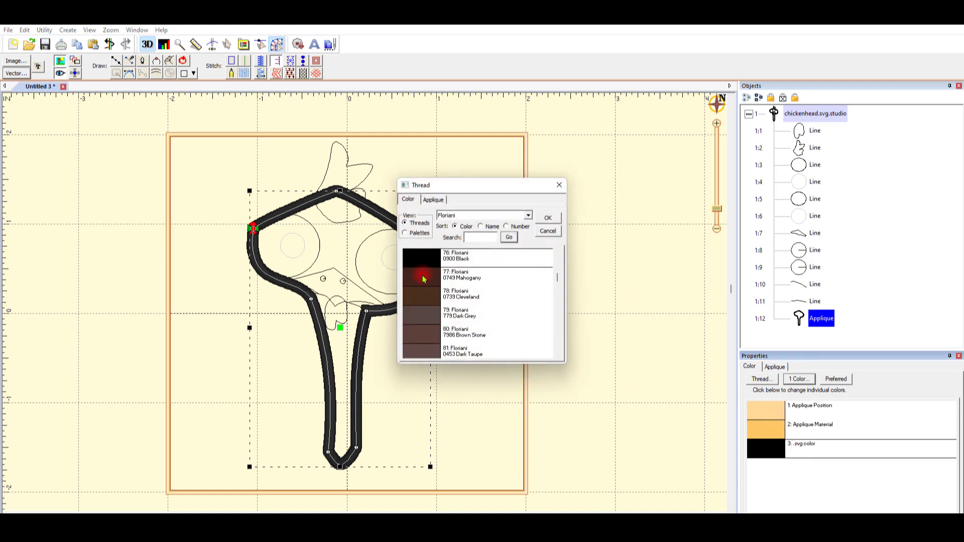
pyautogui.click(433, 200)
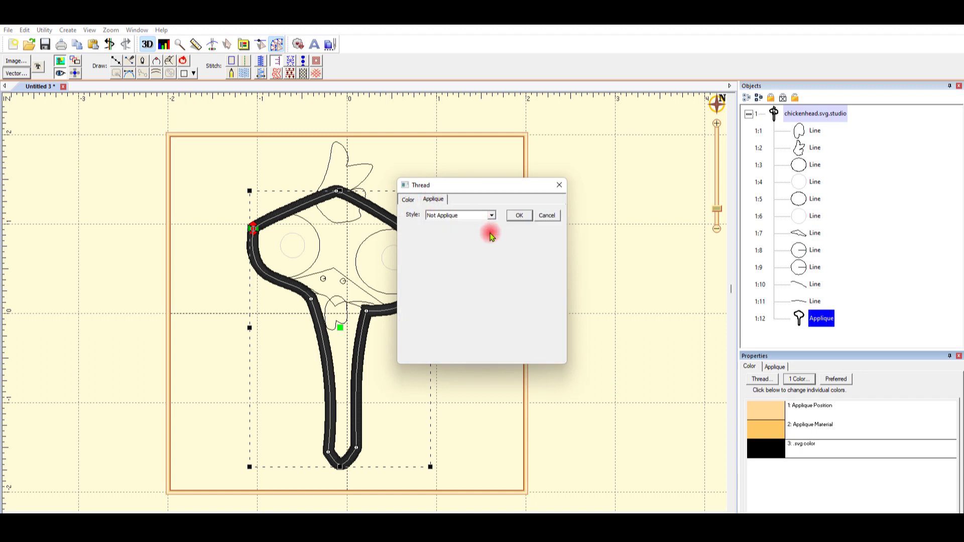
pyautogui.click(559, 185)
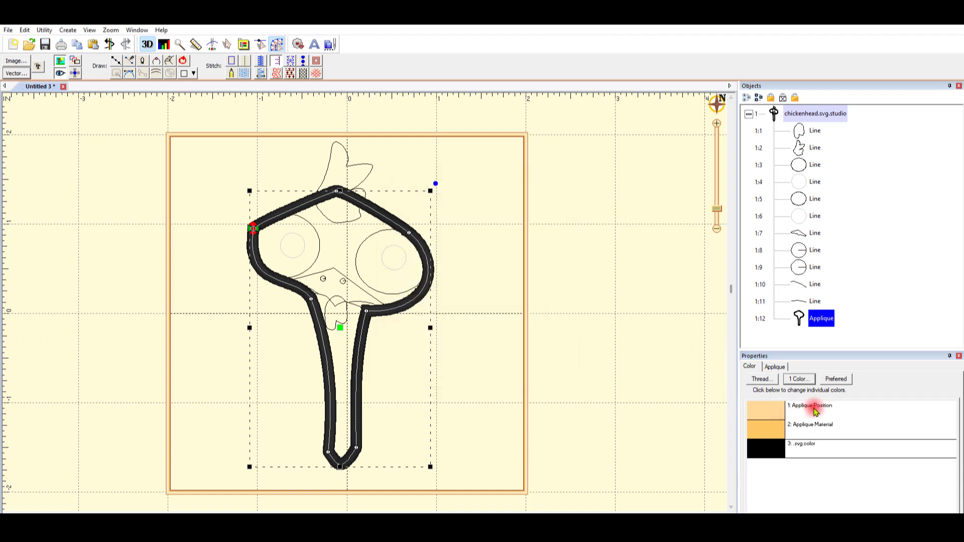
# Set the cutting Inflate value of the Applique Position color to 1.7 mm
pyautogui.doubleClick(789, 407)
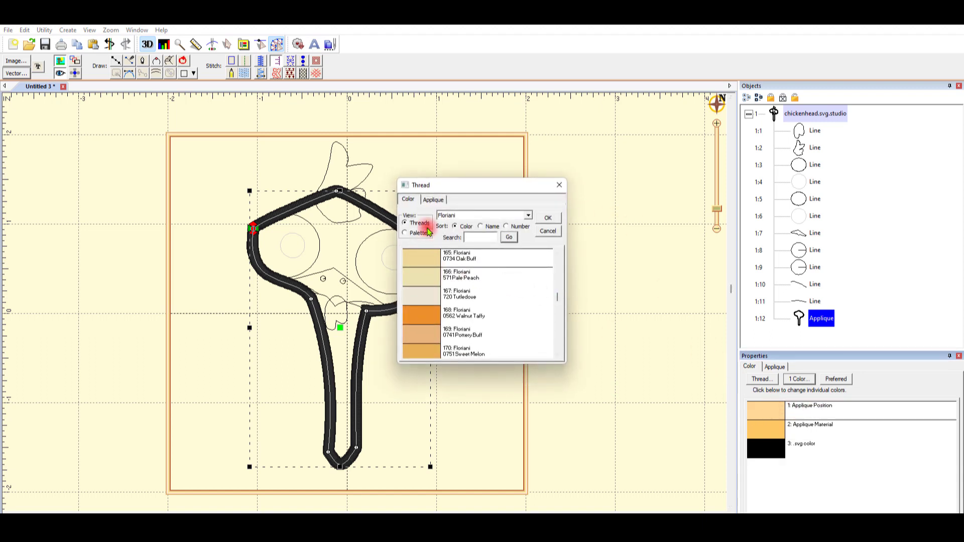
pyautogui.click(434, 200)
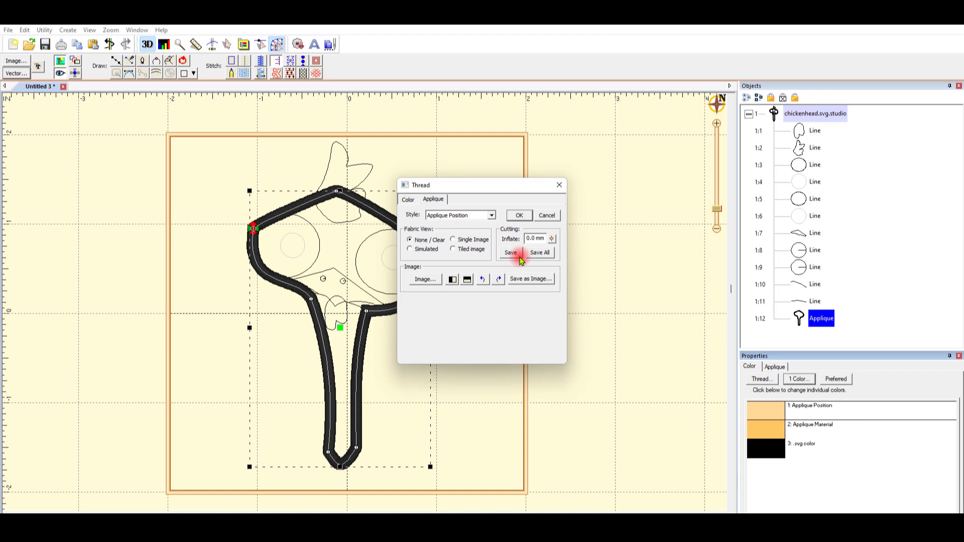
pyautogui.moveTo(551, 243)
pyautogui.mouseDown()
pyautogui.moveTo(556, 267)
pyautogui.moveTo(555, 239)
pyautogui.mouseUp()
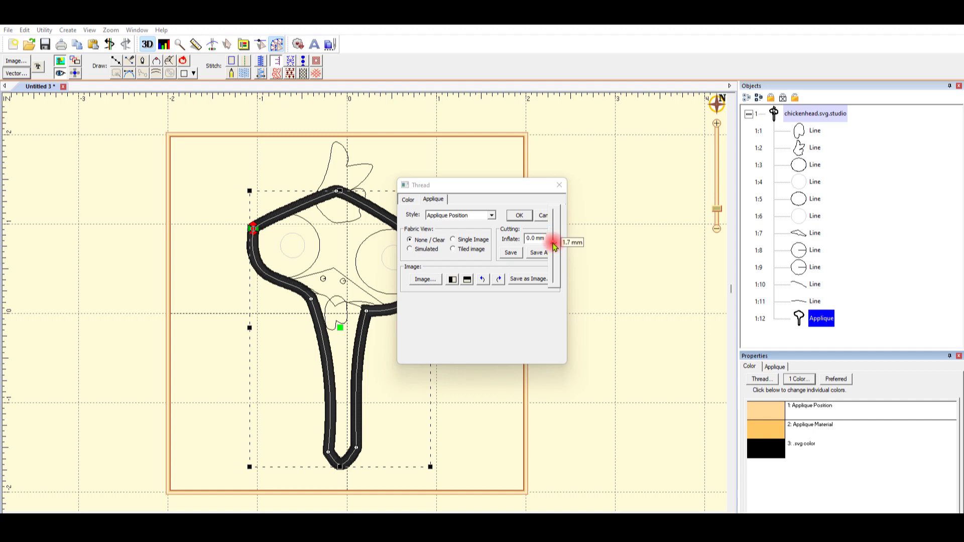
pyautogui.moveTo(554, 244); pyautogui.dragTo(554, 244)
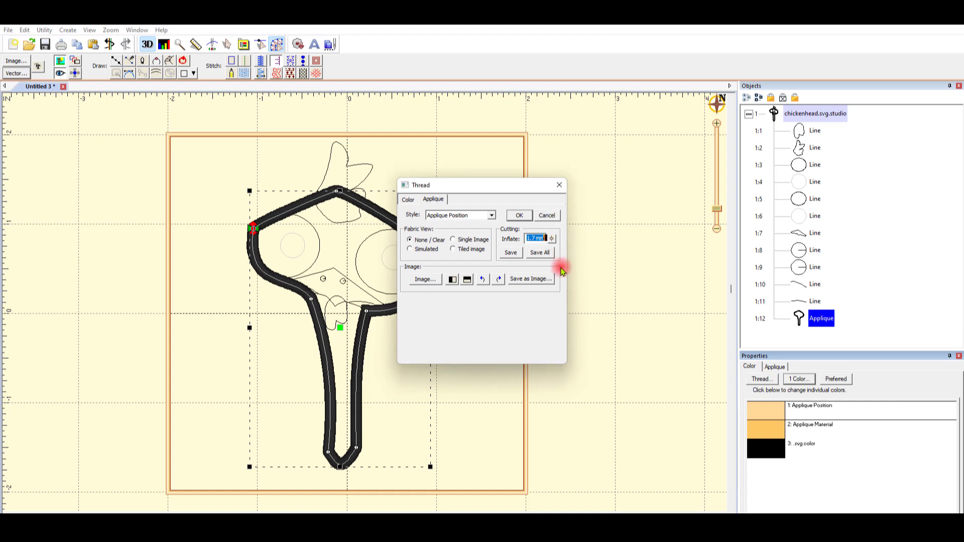
# Save the applique fabric shape as a Silhouette .studio cutting file named "My Chicken final" in the Downloads folder
pyautogui.click(516, 254)
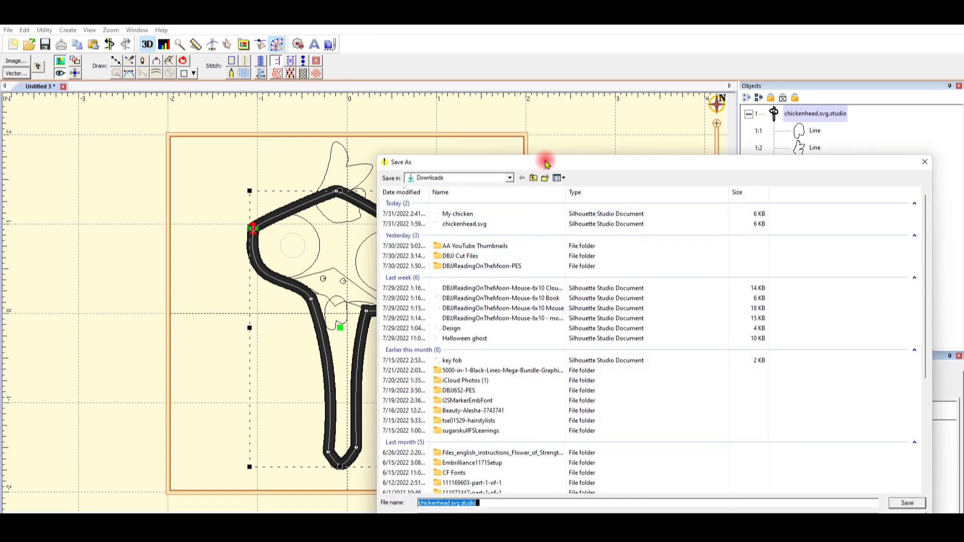
pyautogui.moveTo(546, 163); pyautogui.dragTo(496, 65)
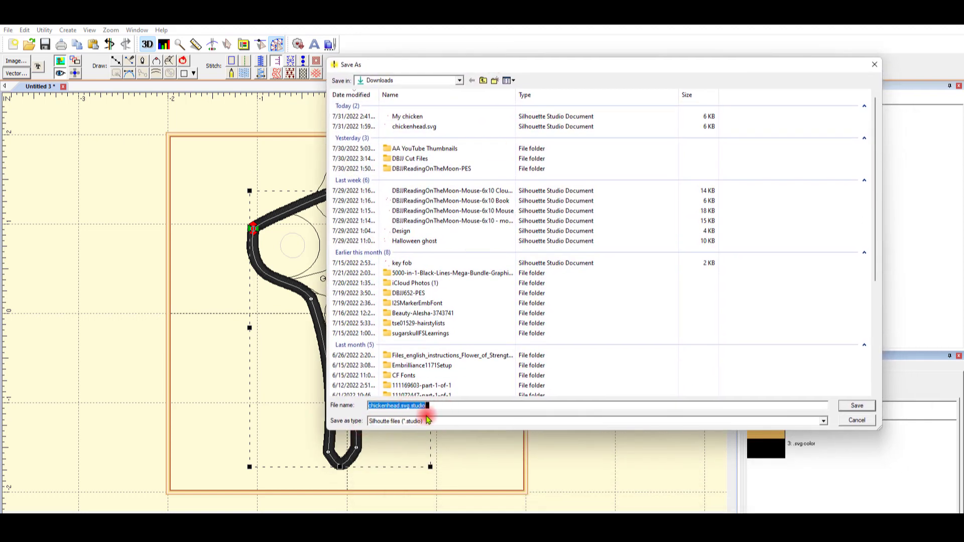
pyautogui.click(824, 421)
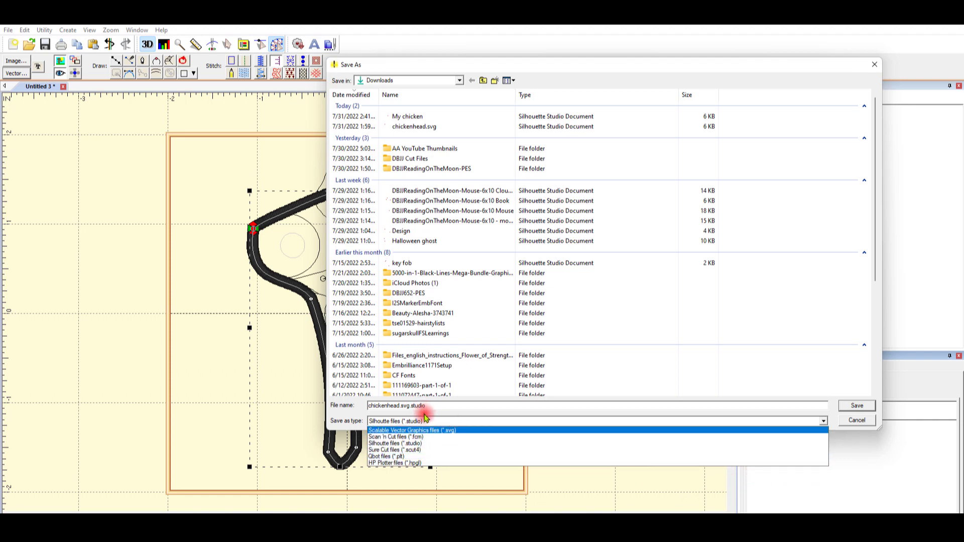
pyautogui.click(478, 421)
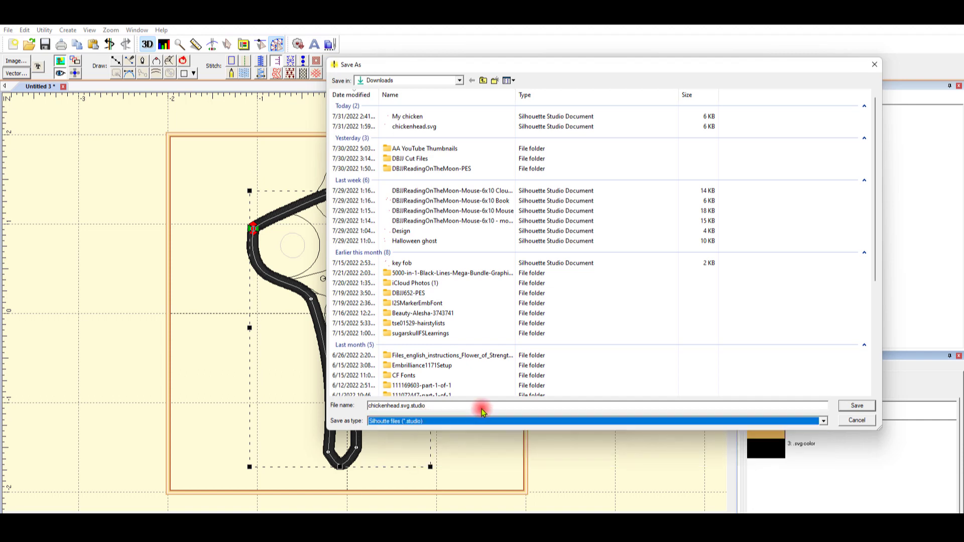
pyautogui.doubleClick(432, 405)
pyautogui.write('My')
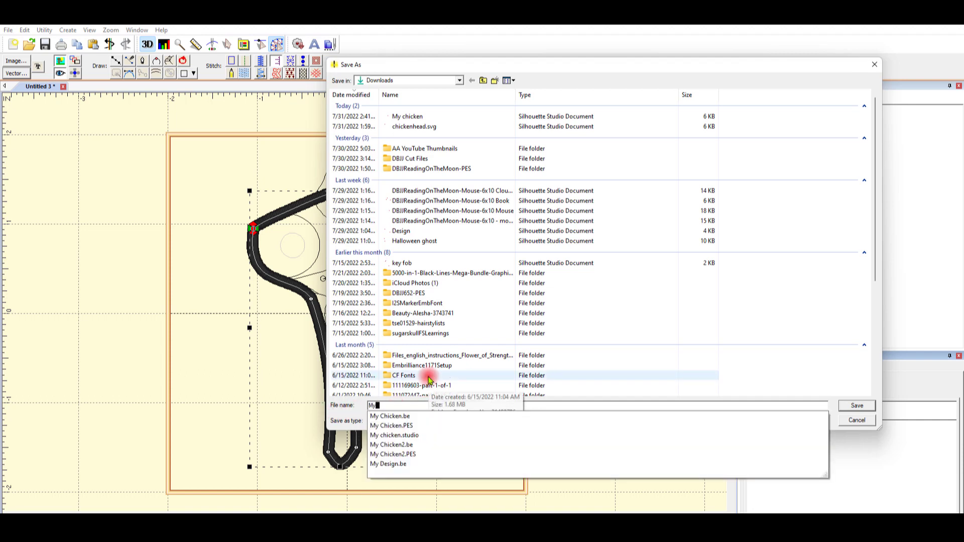
pyautogui.write(' Chicken final')
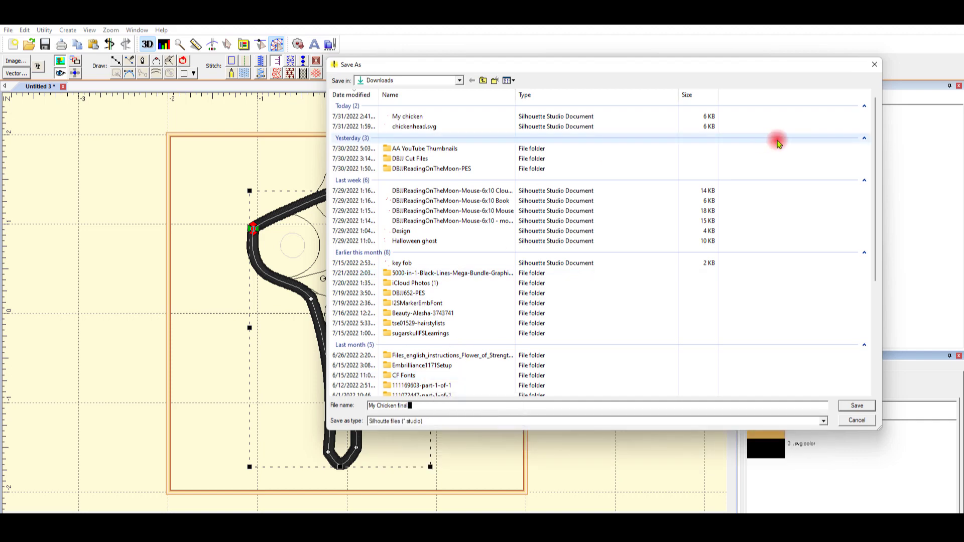
pyautogui.click(856, 406)
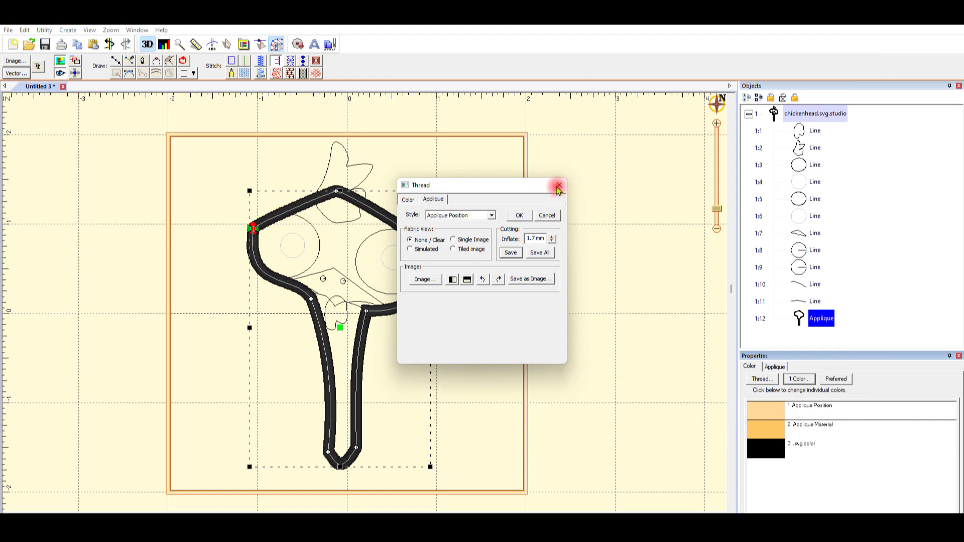
pyautogui.click(559, 188)
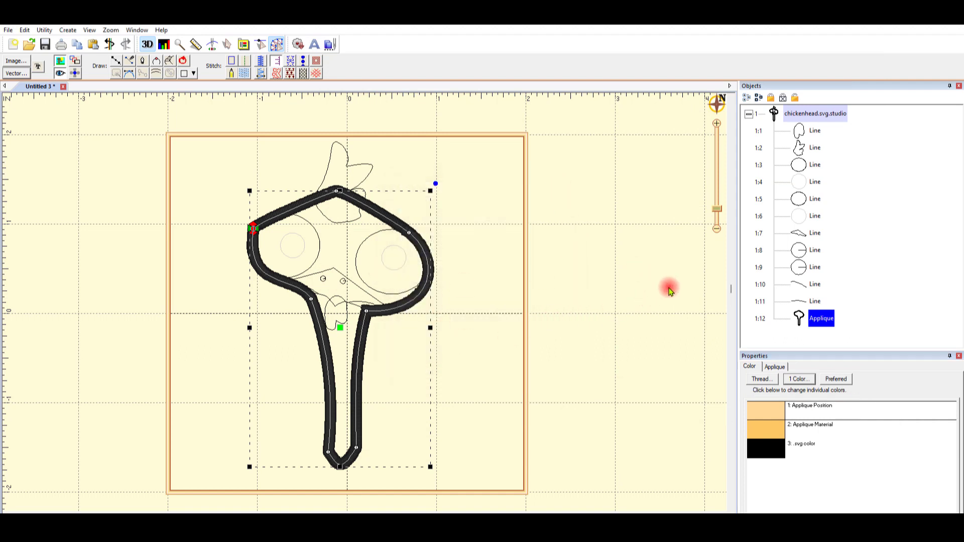
# Find yellow in the Floriani threads and set the applique's satin border color to 0522 Straw
pyautogui.click(773, 458)
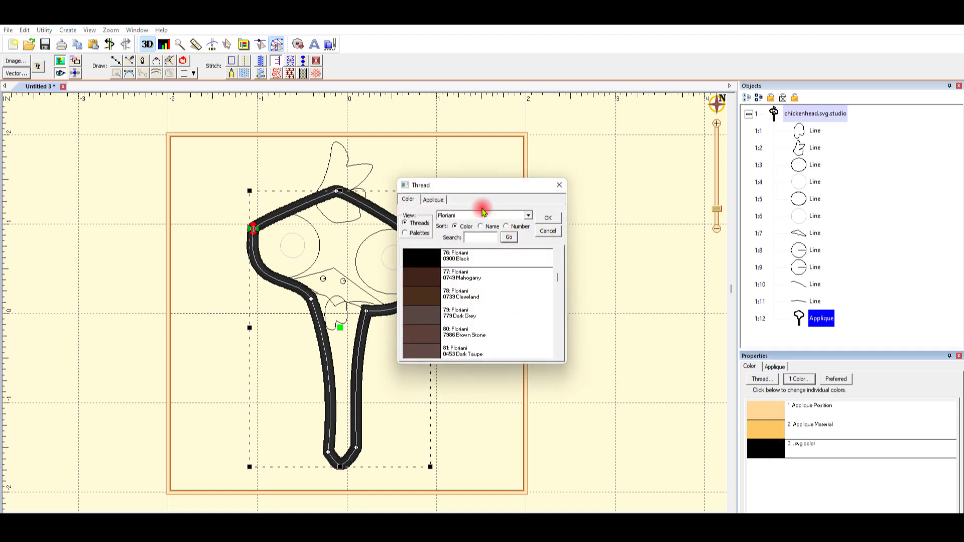
pyautogui.click(473, 234)
pyautogui.write('yellow')
pyautogui.press('Return')
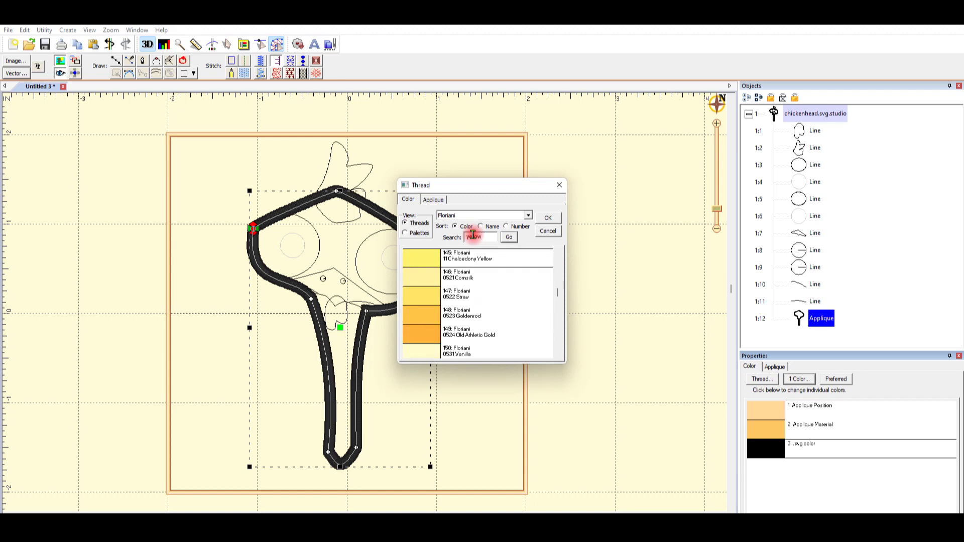
pyautogui.click(425, 300)
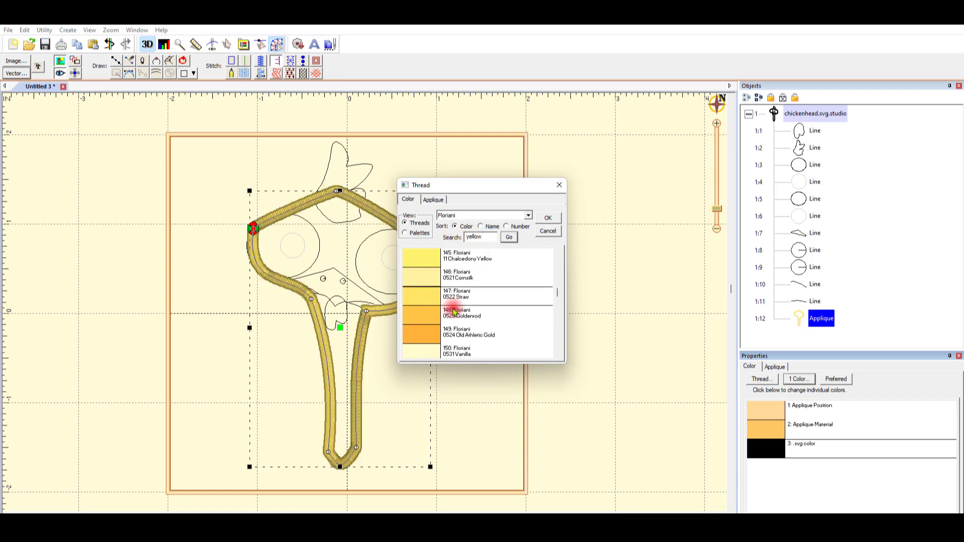
pyautogui.click(548, 218)
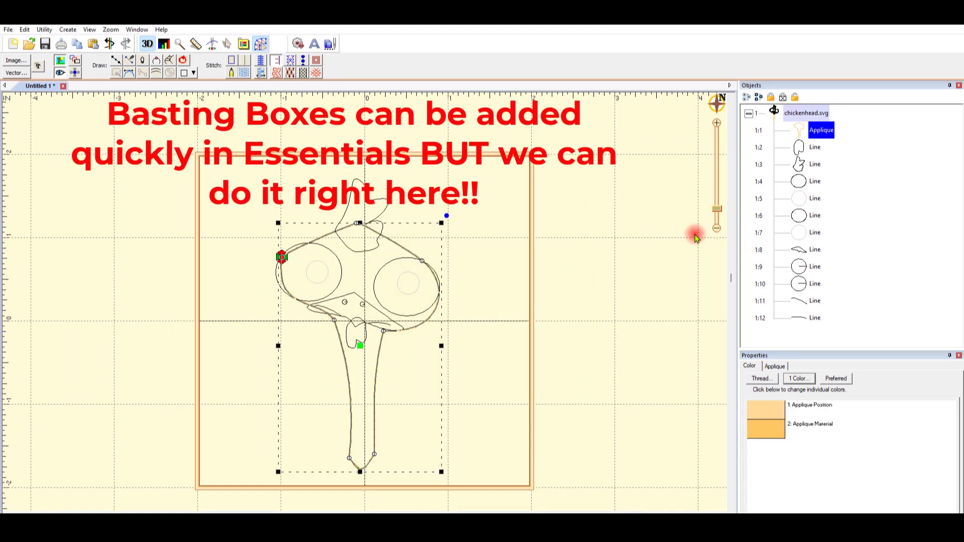
# Draw a basting rectangle about 2.4 by 3.8 inches around the whole chicken and convert it to a Run stitch
pyautogui.click(686, 267)
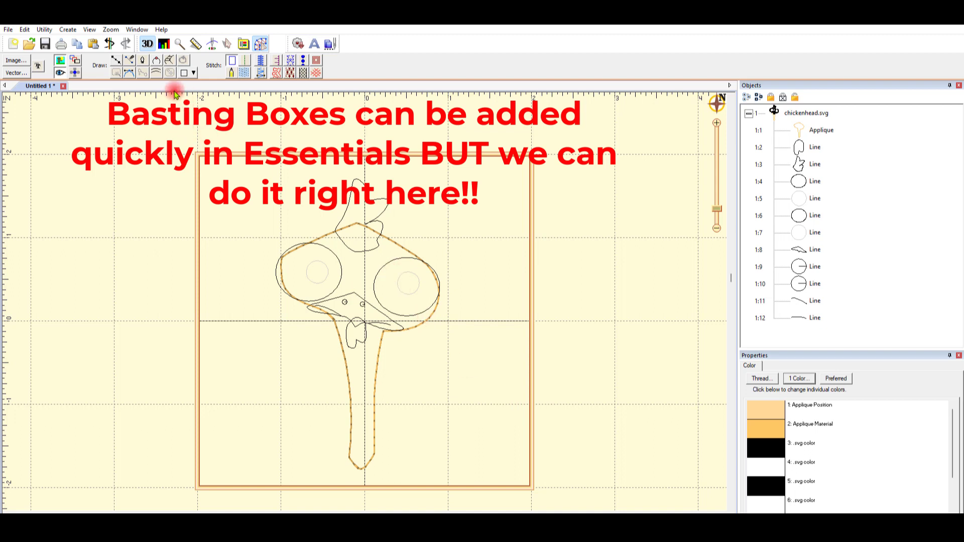
pyautogui.click(196, 74)
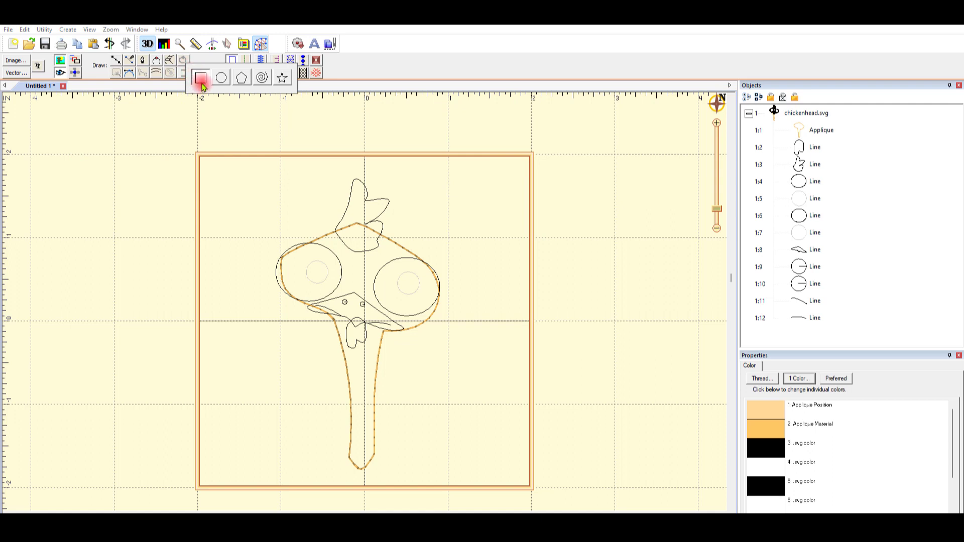
pyautogui.click(202, 78)
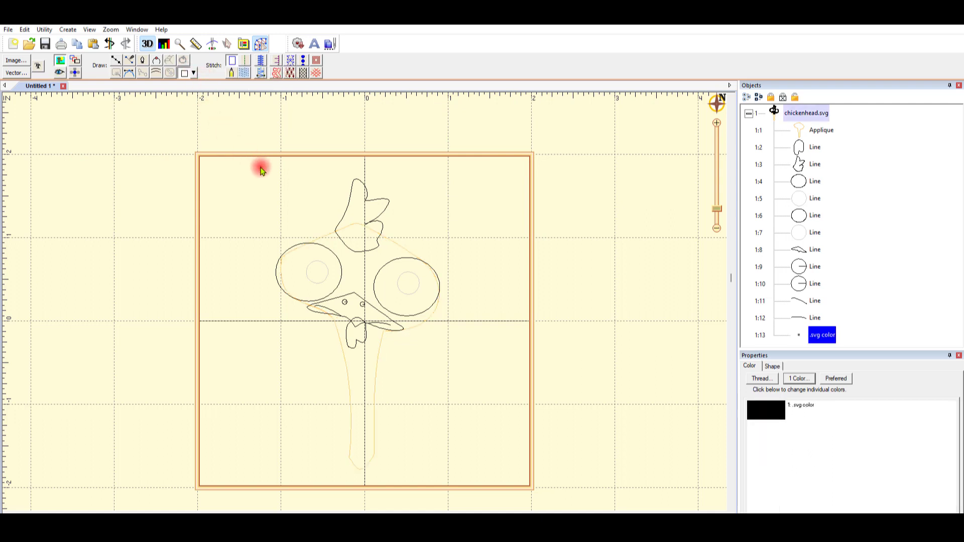
pyautogui.moveTo(261, 169); pyautogui.dragTo(461, 483)
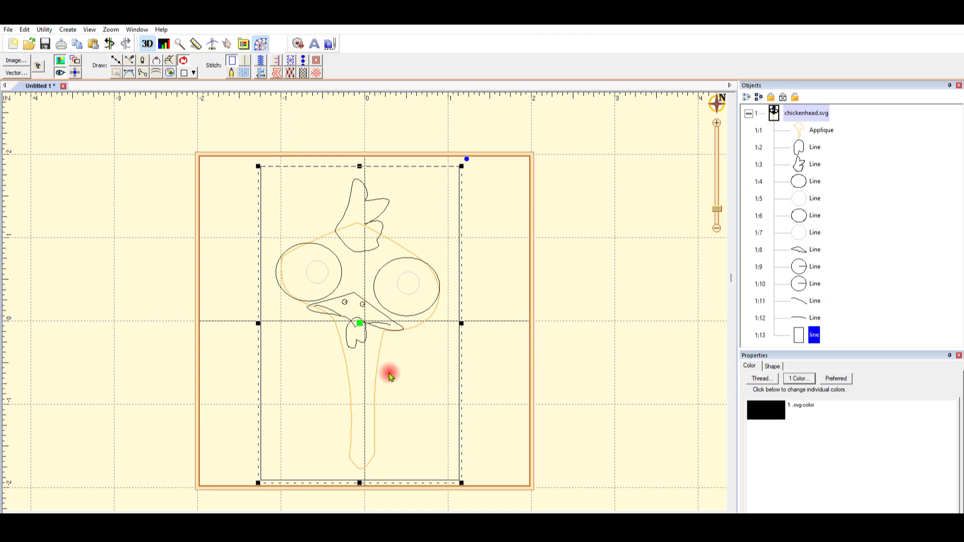
pyautogui.click(248, 61)
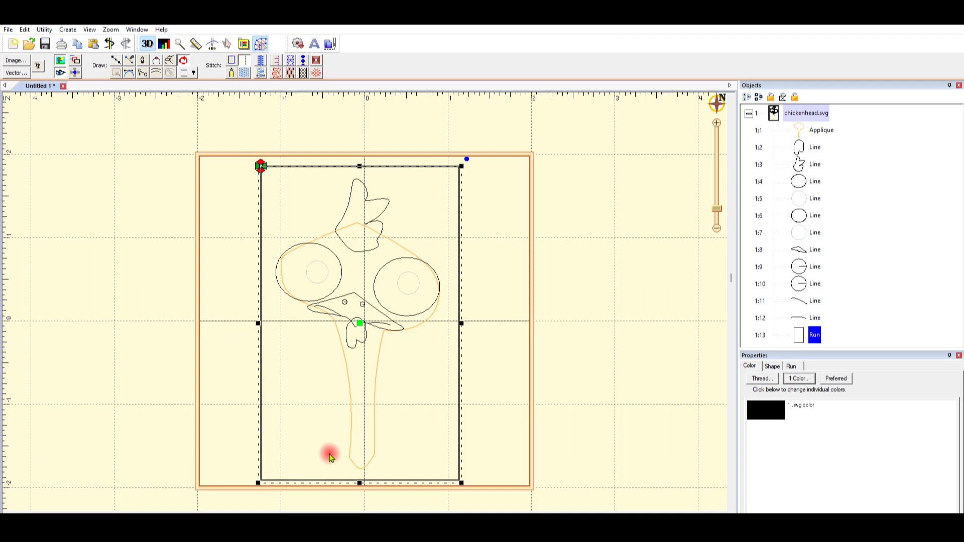
pyautogui.click(570, 384)
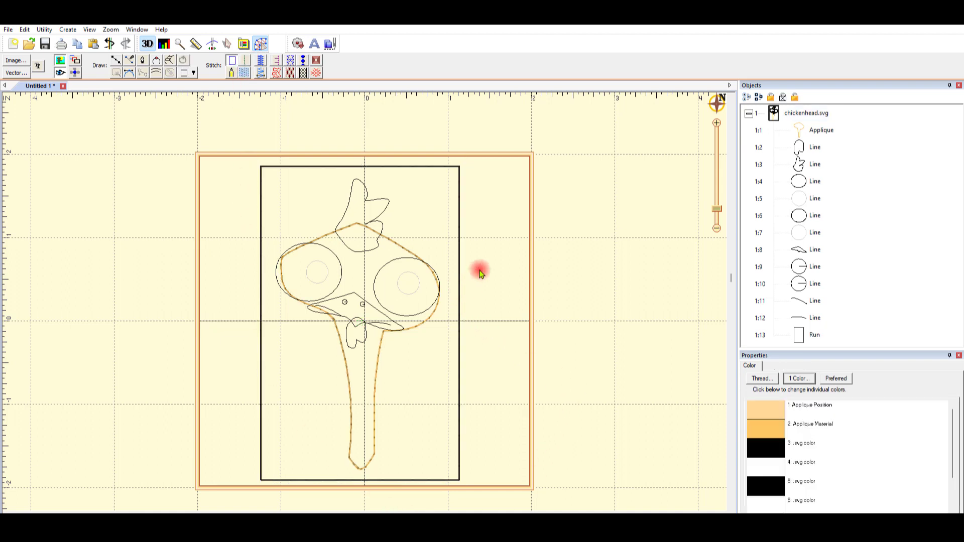
# Move the Run basting rectangle to first place in the stitching order, ahead of the applique
pyautogui.click(814, 335)
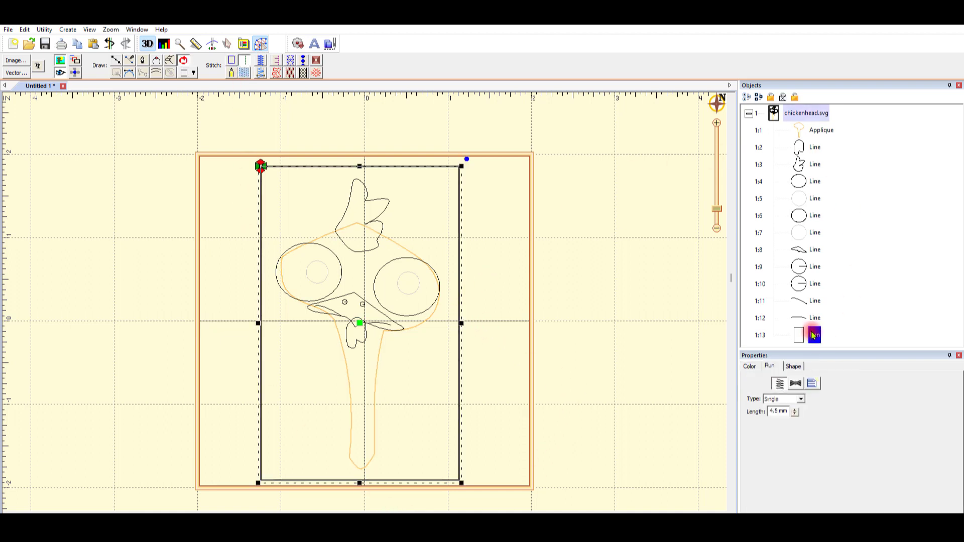
pyautogui.rightClick(815, 338)
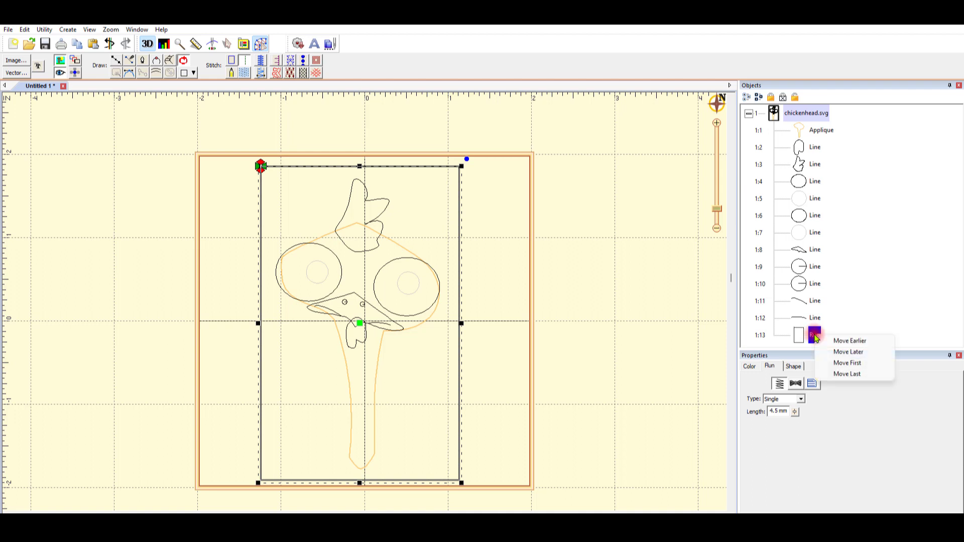
pyautogui.click(859, 363)
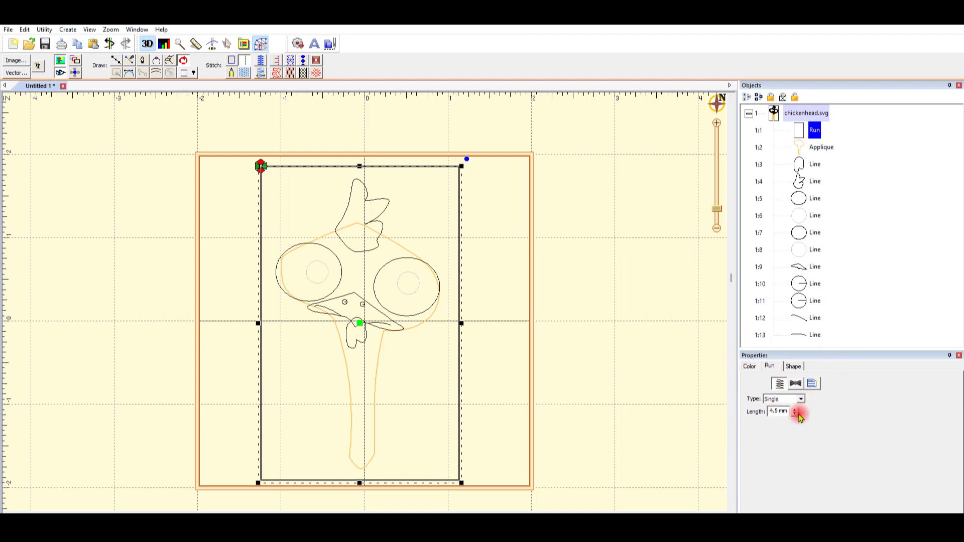
pyautogui.moveTo(797, 413)
pyautogui.mouseDown()
pyautogui.moveTo(792, 450)
pyautogui.moveTo(799, 424)
pyautogui.mouseUp()
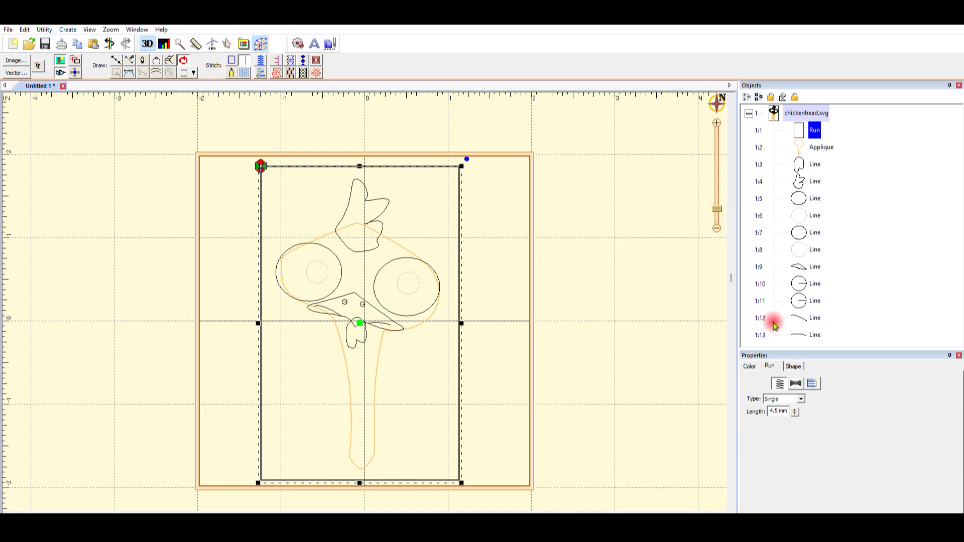
pyautogui.click(671, 327)
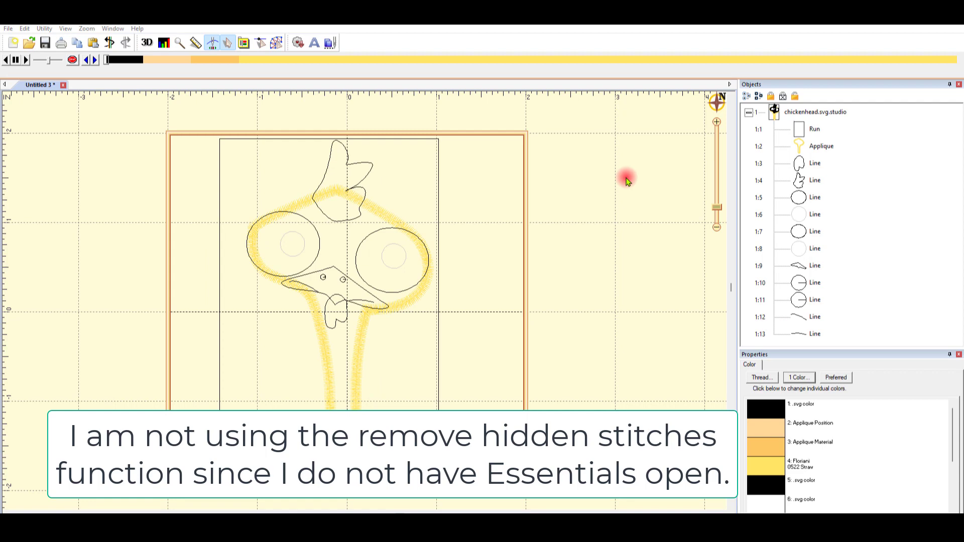
# Simulate the stitch-out from the basting box through the applique position, material and satin border stitches
pyautogui.click(213, 44)
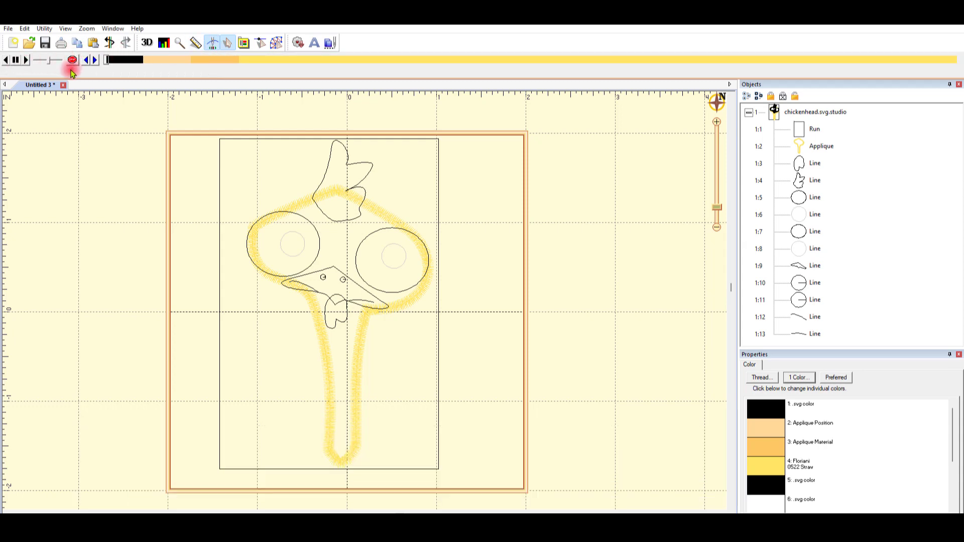
pyautogui.moveTo(107, 61); pyautogui.dragTo(154, 69)
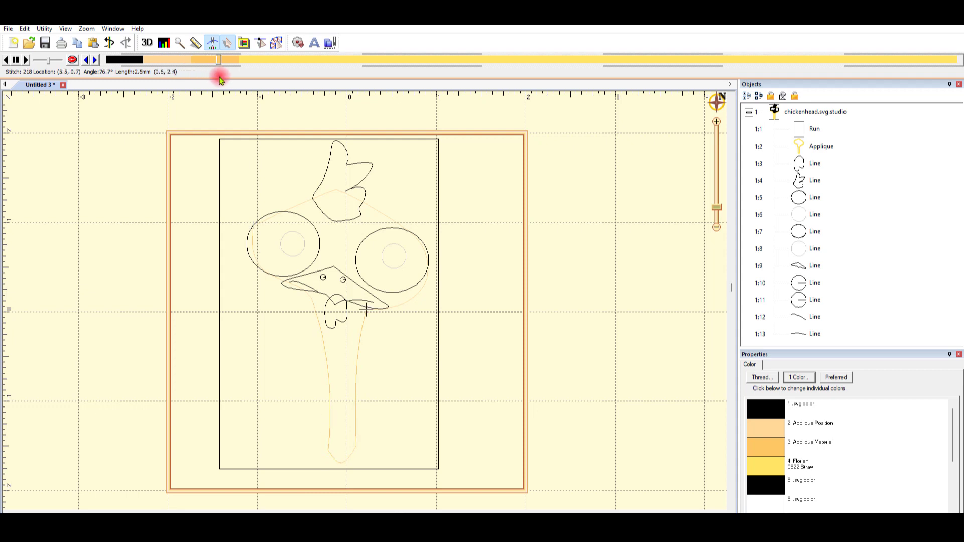
pyautogui.moveTo(219, 78)
pyautogui.mouseDown()
pyautogui.moveTo(332, 91)
pyautogui.moveTo(395, 120)
pyautogui.moveTo(437, 112)
pyautogui.moveTo(497, 122)
pyautogui.moveTo(649, 177)
pyautogui.moveTo(821, 145)
pyautogui.moveTo(888, 68)
pyautogui.moveTo(959, 40)
pyautogui.mouseUp()
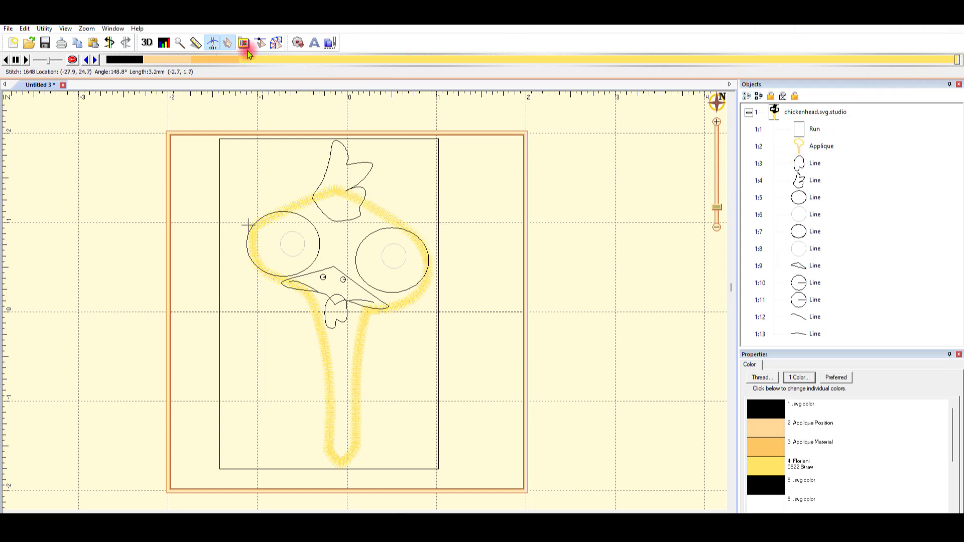
pyautogui.click(276, 42)
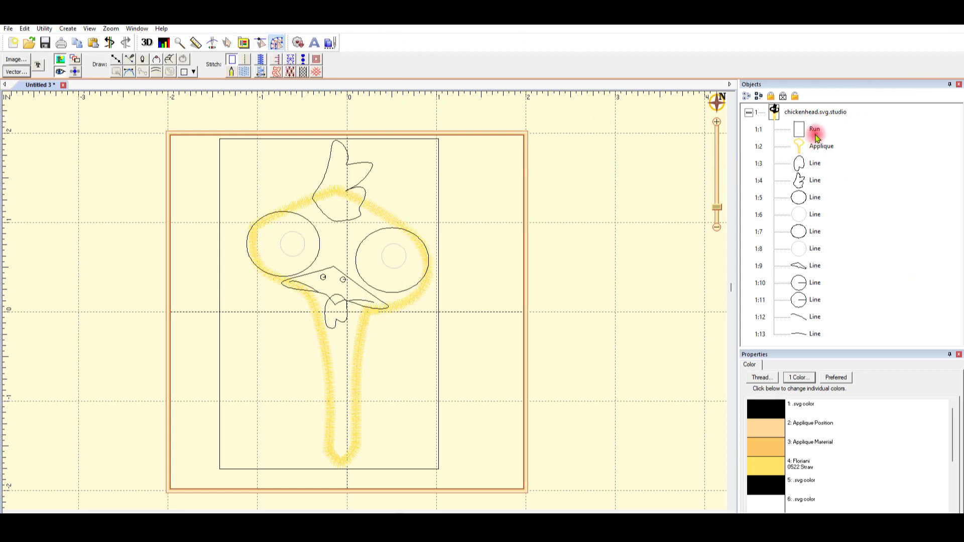
# Convert the wattle outline below the beak to a Fill stitch and color it Floriani 1085 Violet Red
pyautogui.click(801, 165)
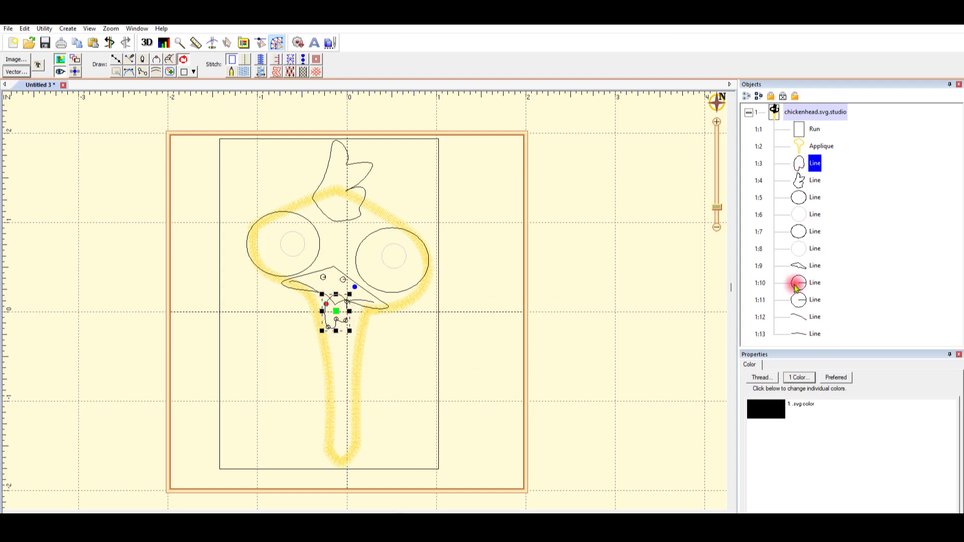
pyautogui.click(245, 74)
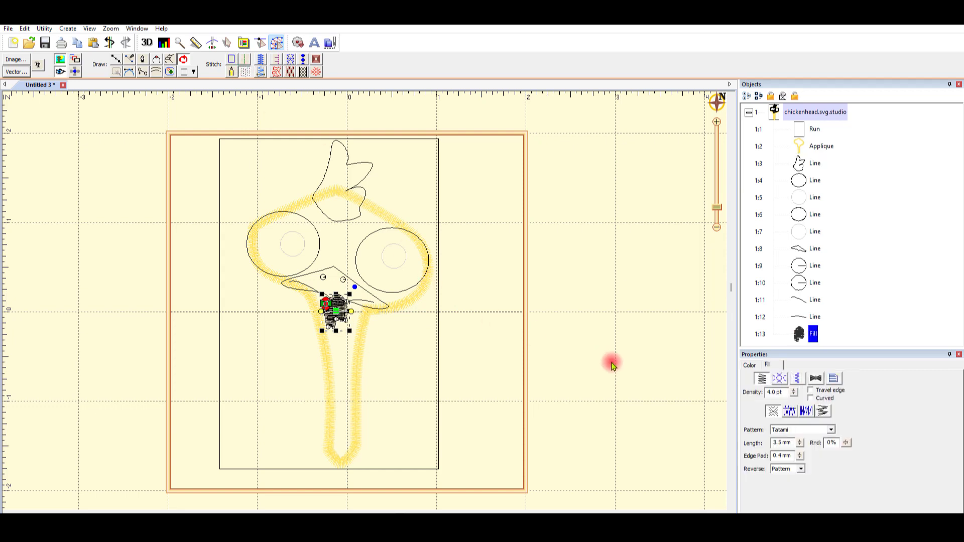
pyautogui.click(750, 366)
pyautogui.click(773, 413)
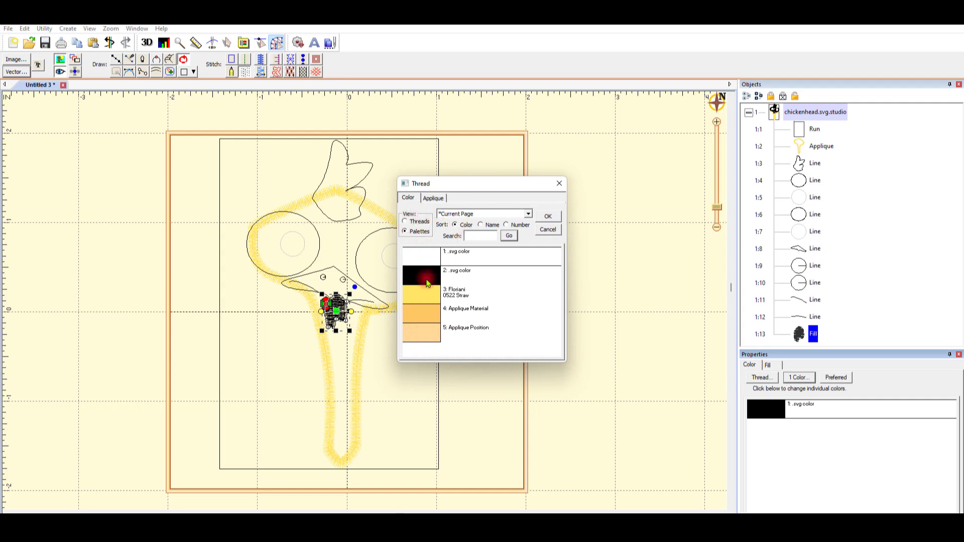
pyautogui.click(406, 222)
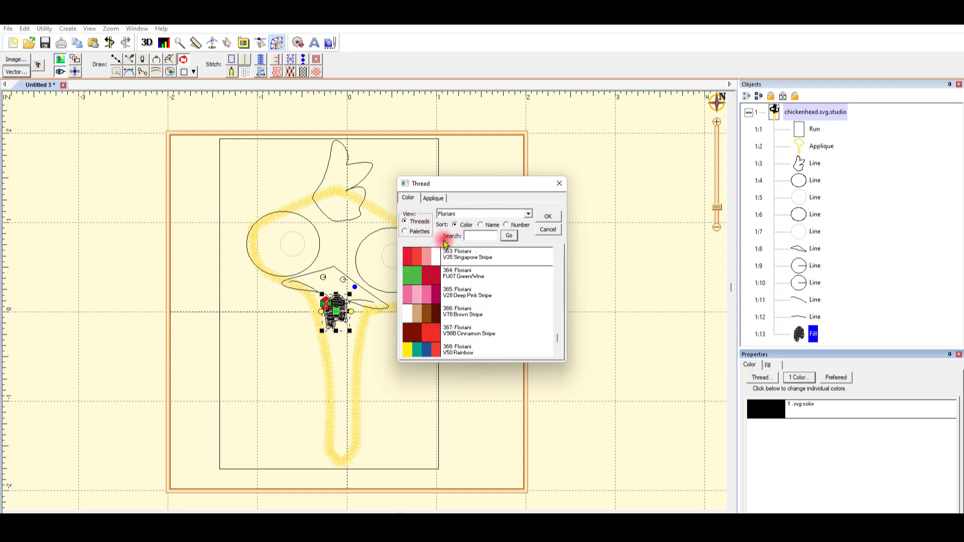
pyautogui.click(476, 236)
pyautogui.write('Red')
pyautogui.press('Return')
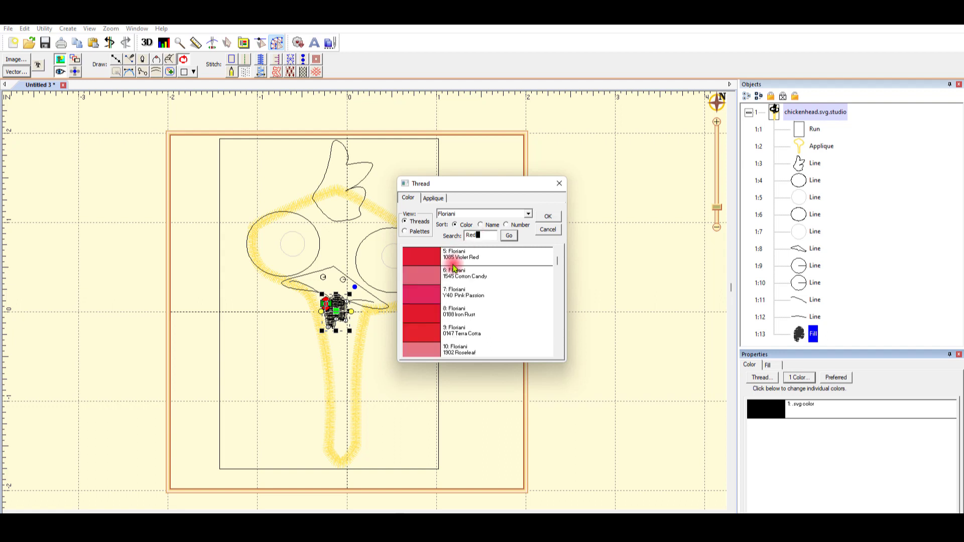
pyautogui.doubleClick(414, 256)
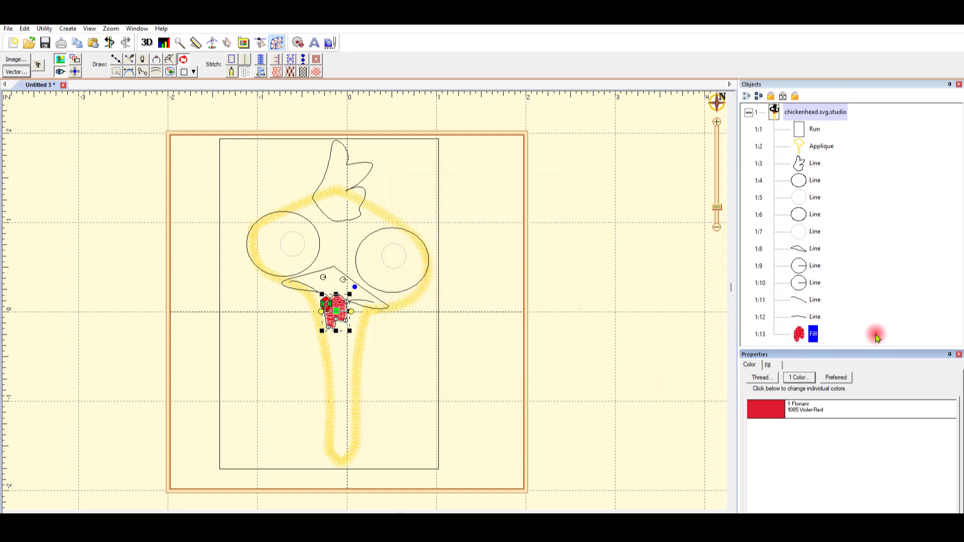
pyautogui.click(477, 281)
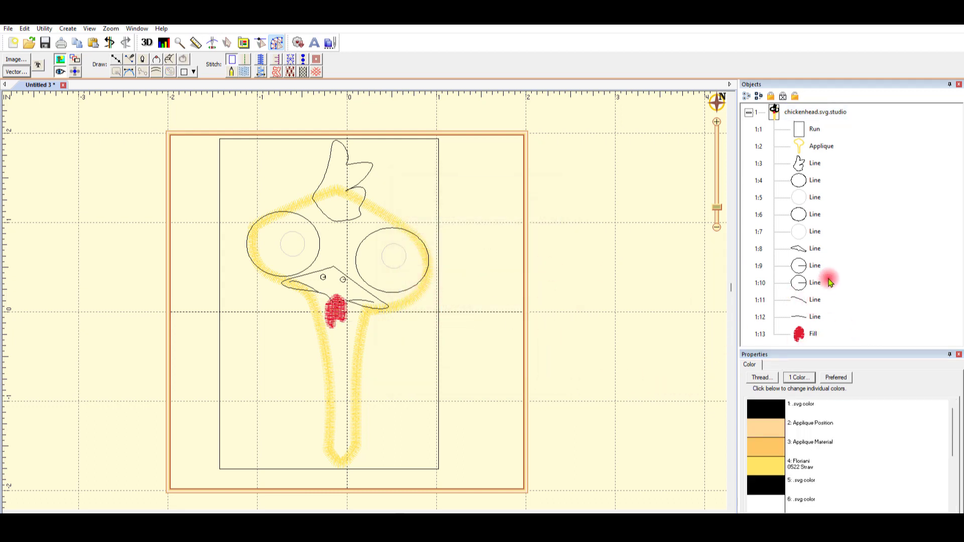
# Convert the comb outline on top of the head to a Fill stitch and color it Floriani 1085 Violet Red
pyautogui.click(815, 165)
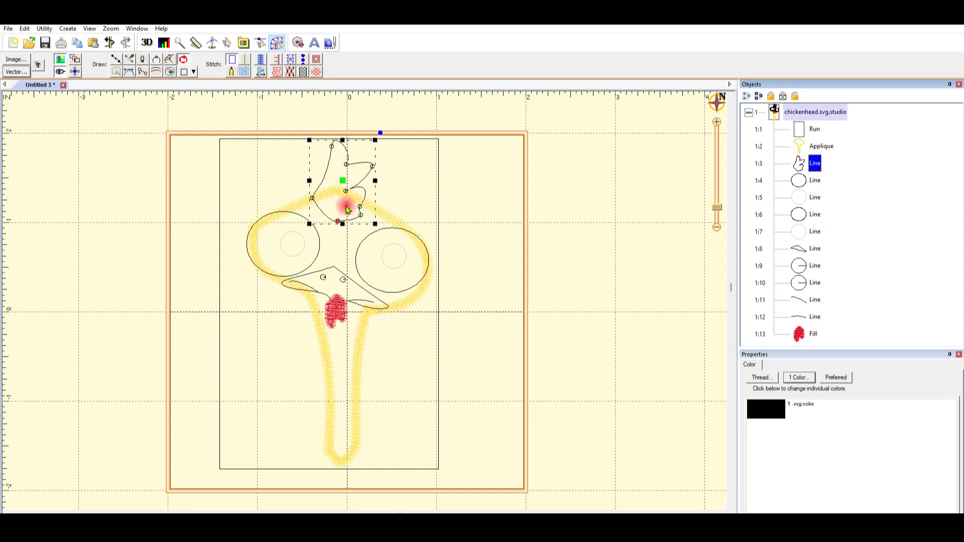
pyautogui.click(245, 72)
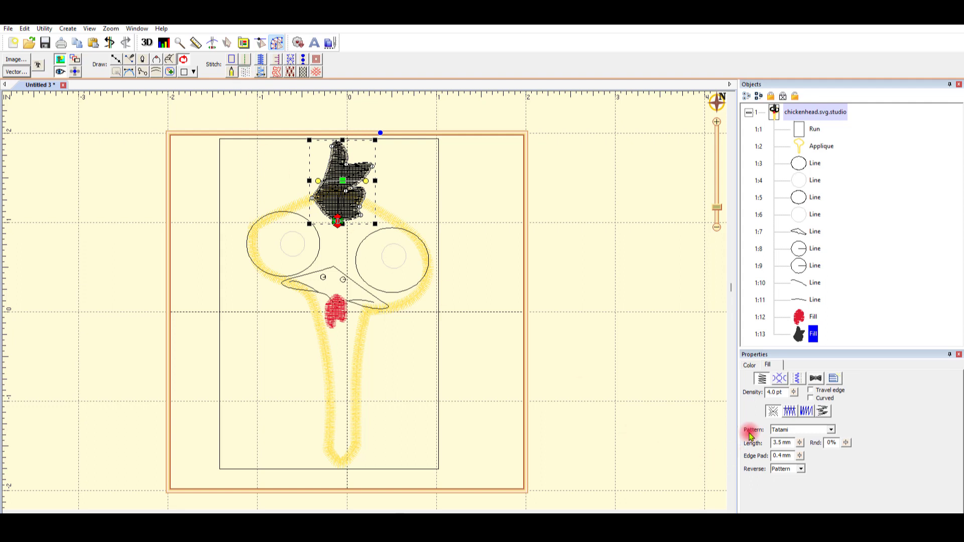
pyautogui.click(749, 365)
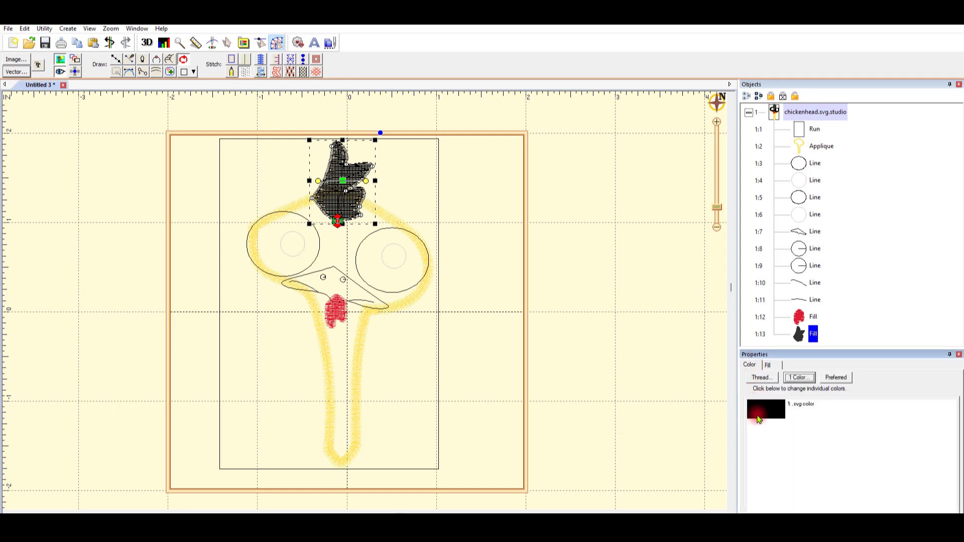
pyautogui.click(757, 364)
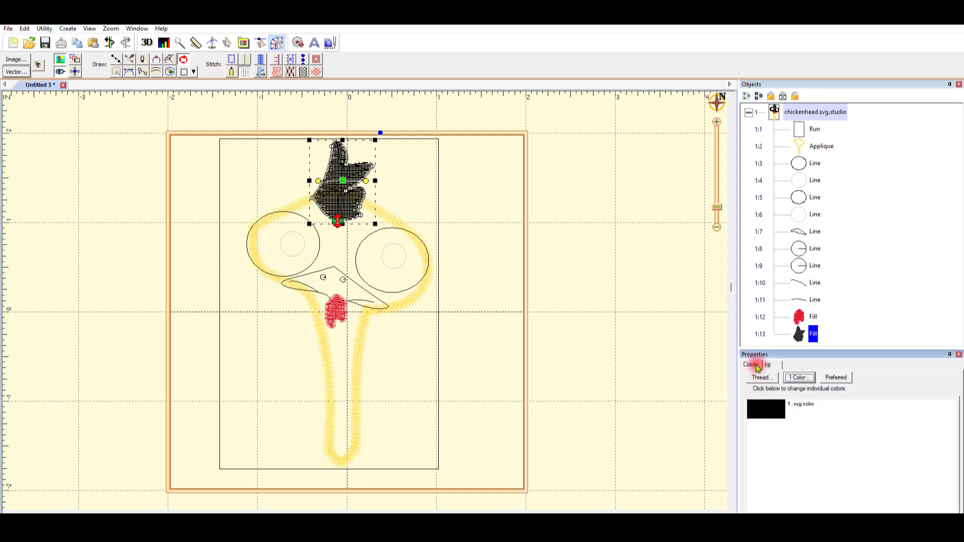
pyautogui.click(758, 407)
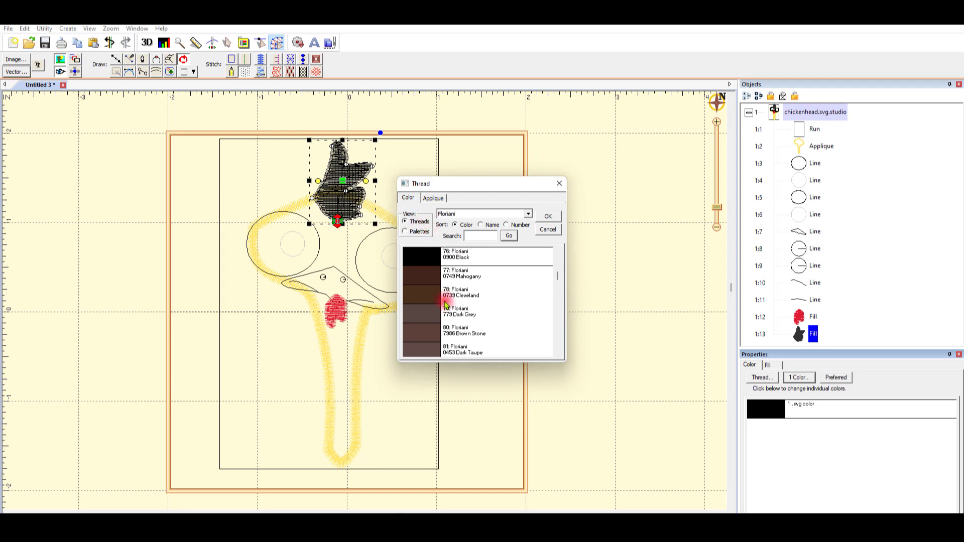
pyautogui.scroll(2, 447, 304)
pyautogui.click(406, 232)
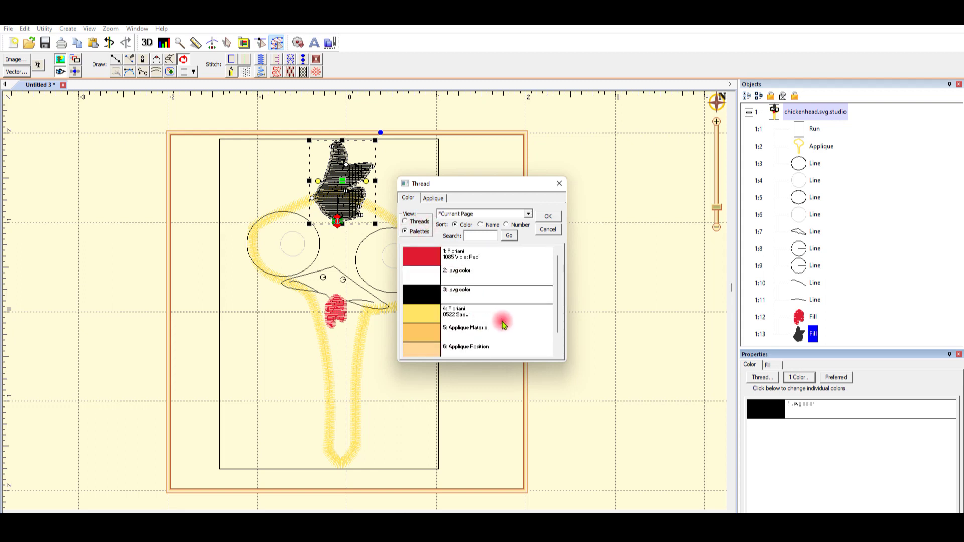
pyautogui.click(422, 260)
pyautogui.click(548, 216)
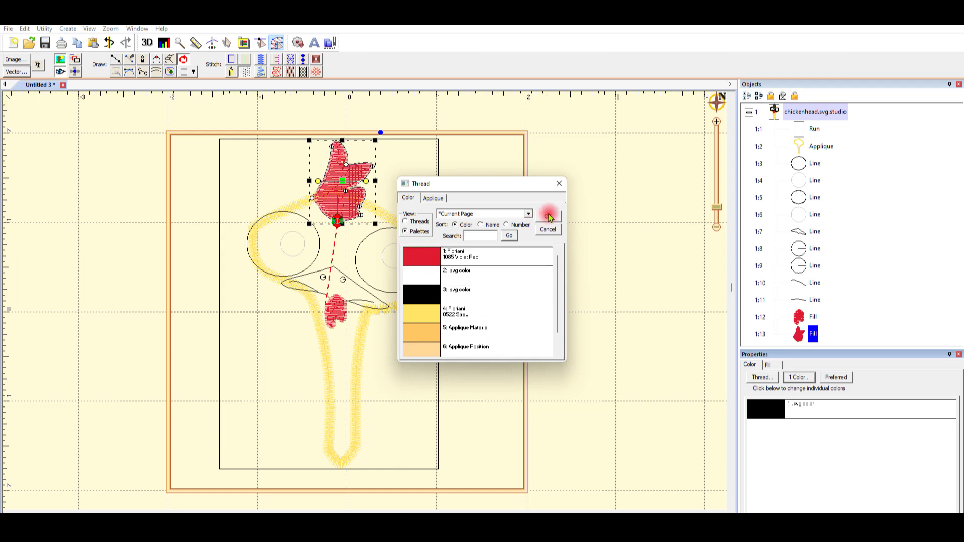
pyautogui.click(629, 273)
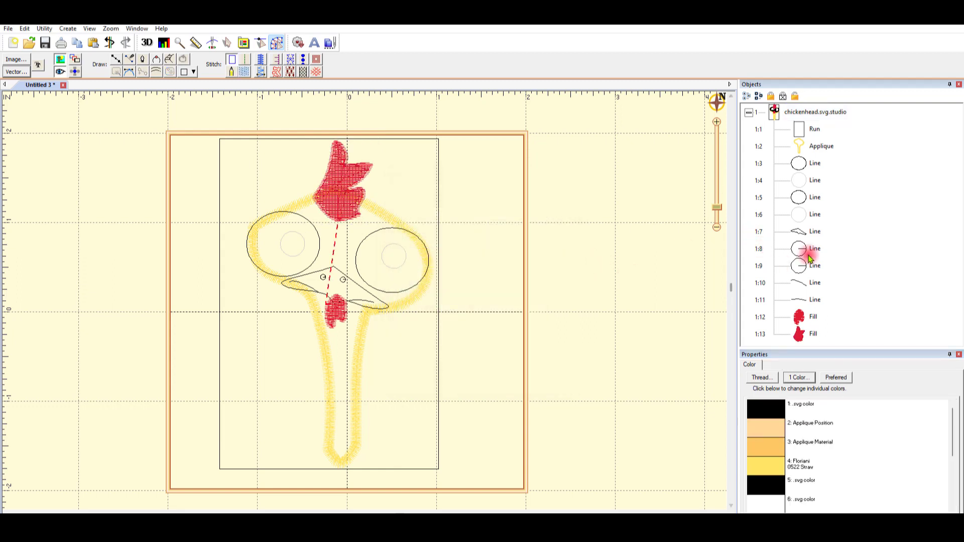
# Convert the large circle of the chicken's left-hand eye to a Fill stitch and color it white from the current page palette
pyautogui.click(815, 164)
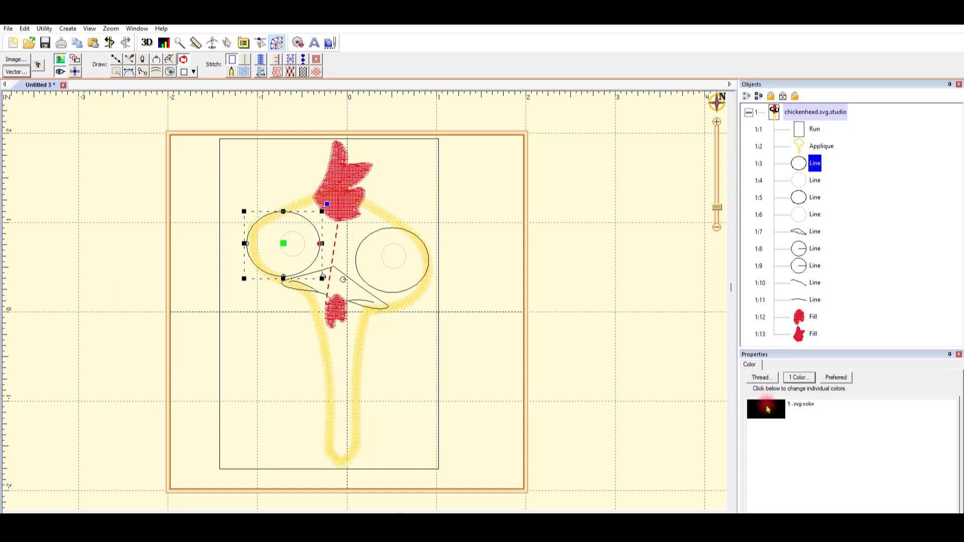
pyautogui.click(245, 73)
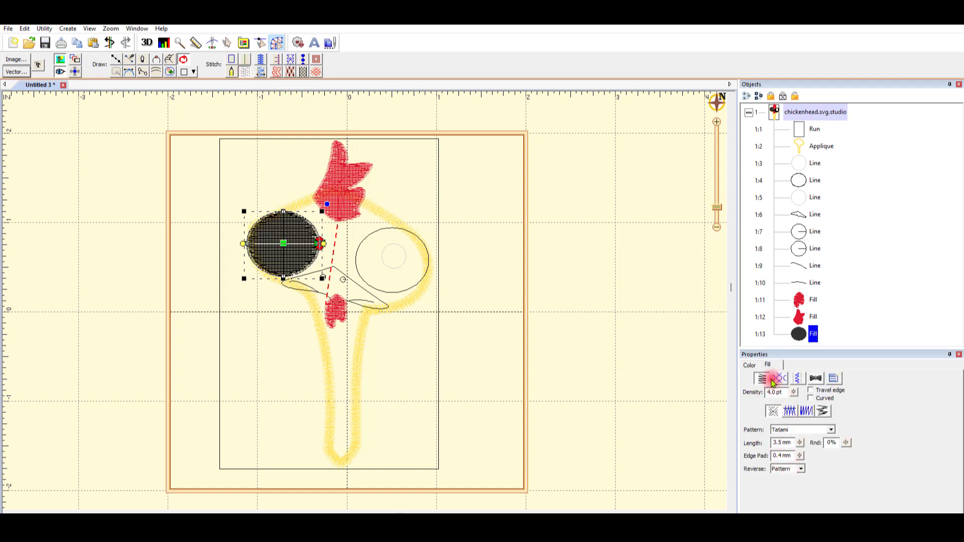
pyautogui.click(750, 366)
pyautogui.click(758, 408)
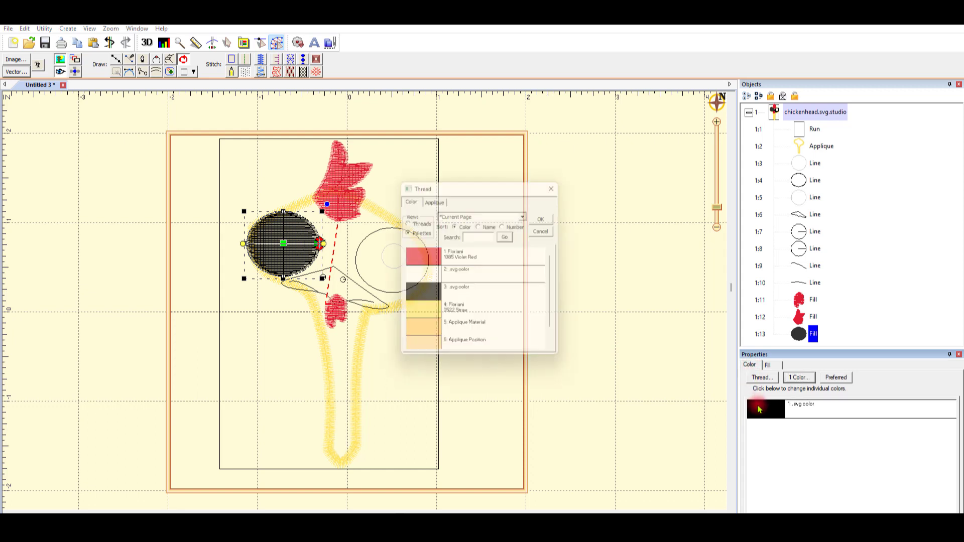
pyautogui.click(420, 283)
pyautogui.click(551, 218)
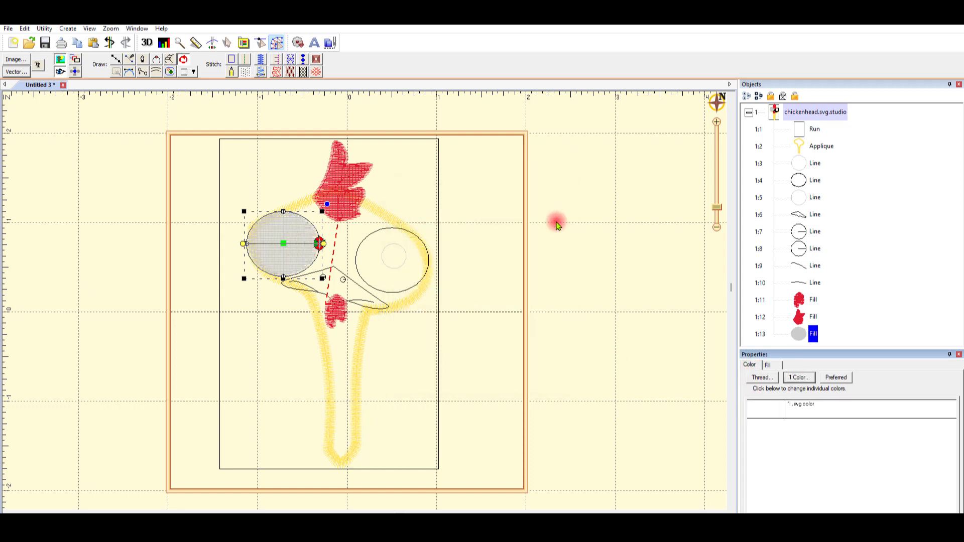
# Convert the small pupil circle inside the left-hand eye to a Fill stitch and color it black
pyautogui.click(814, 164)
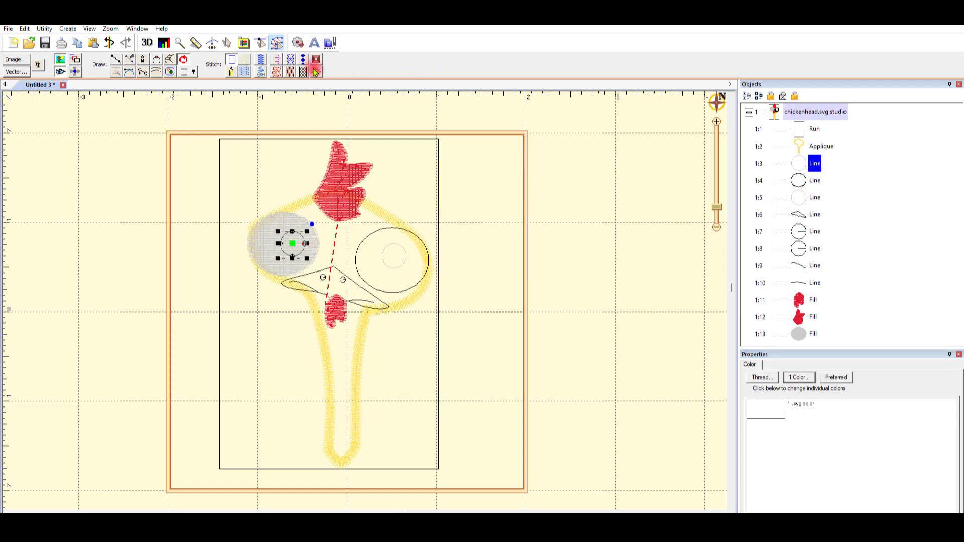
pyautogui.click(245, 73)
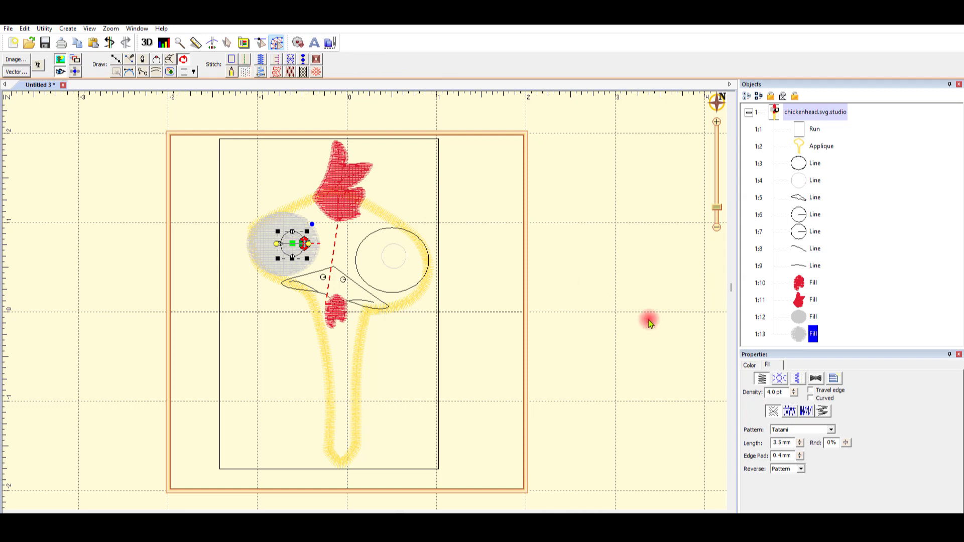
pyautogui.click(749, 365)
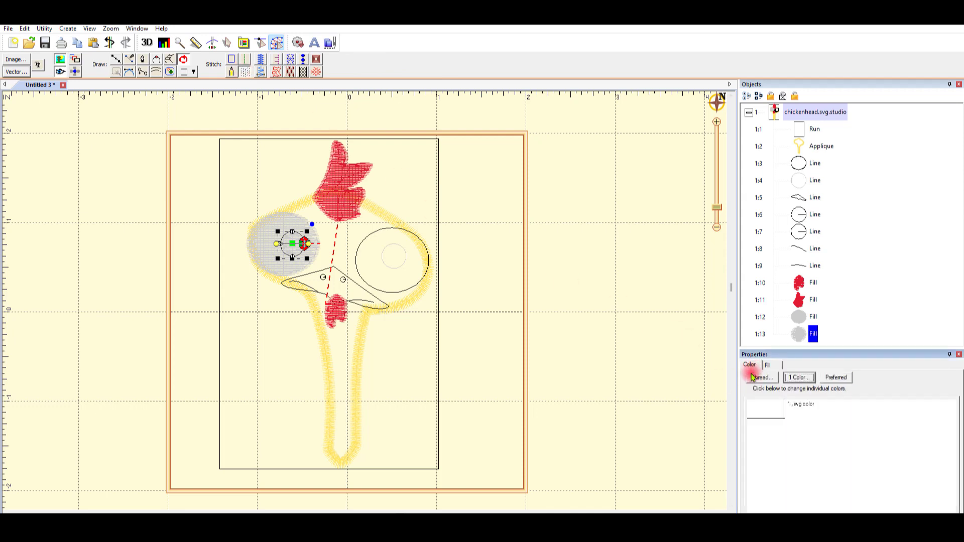
pyautogui.click(758, 408)
pyautogui.click(457, 302)
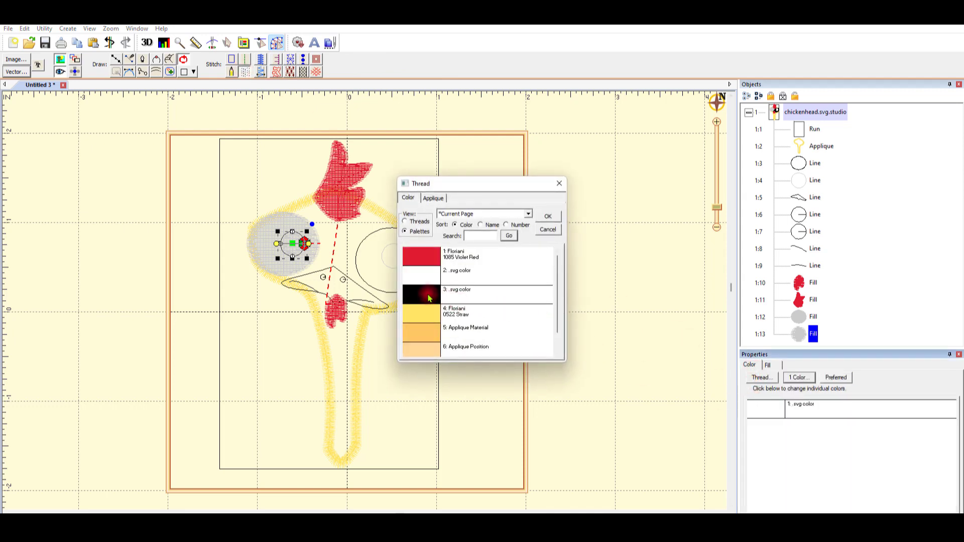
pyautogui.click(548, 217)
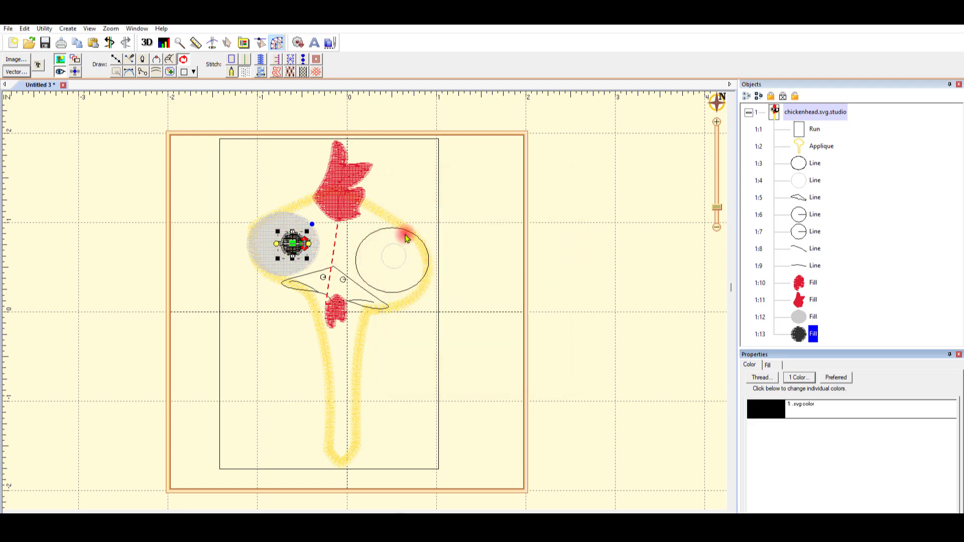
# Convert the large circle of the right-hand eye to a Fill stitch and color it white
pyautogui.click(810, 169)
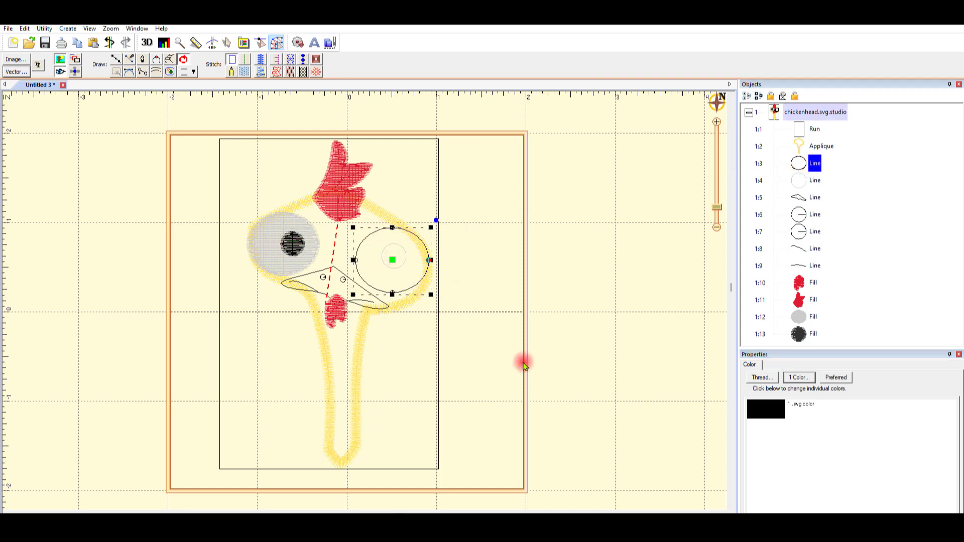
pyautogui.click(243, 73)
pyautogui.click(749, 365)
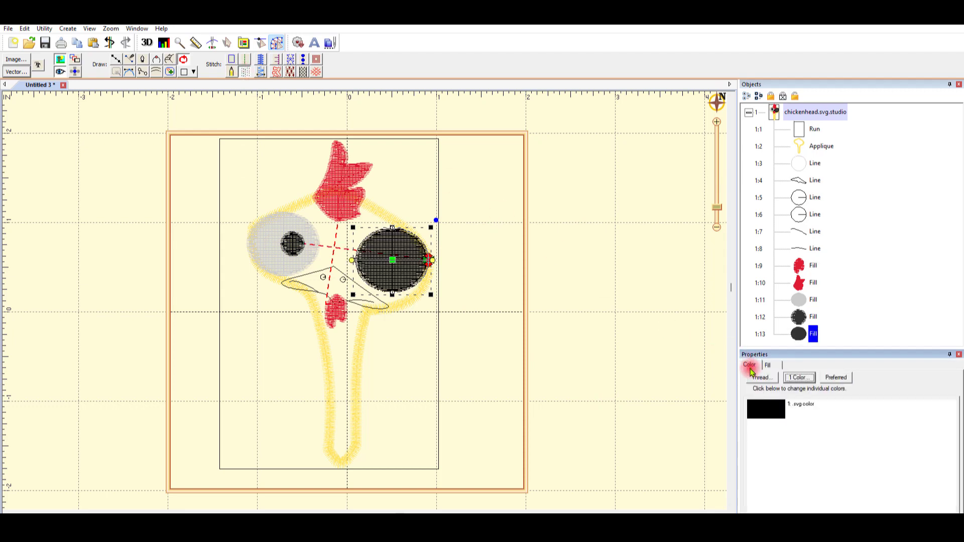
pyautogui.click(773, 410)
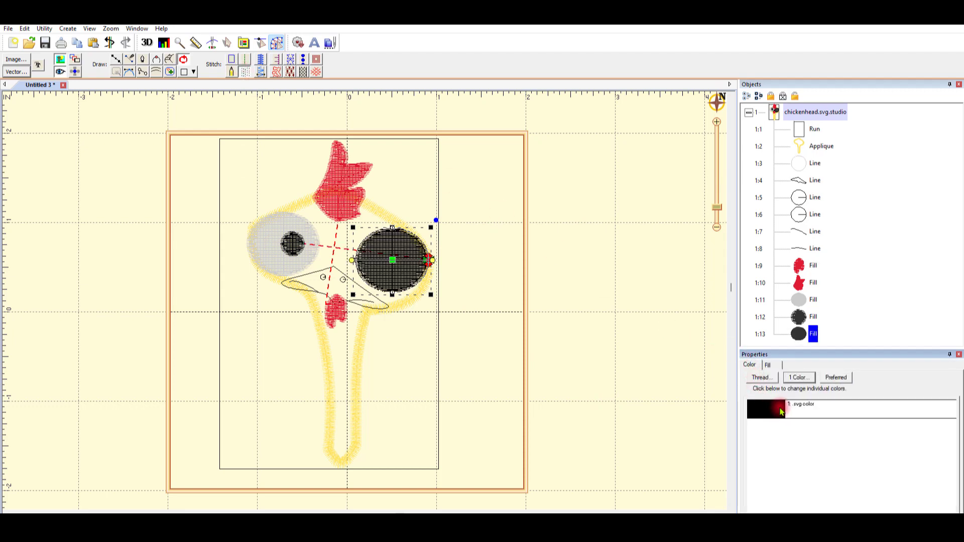
pyautogui.click(430, 280)
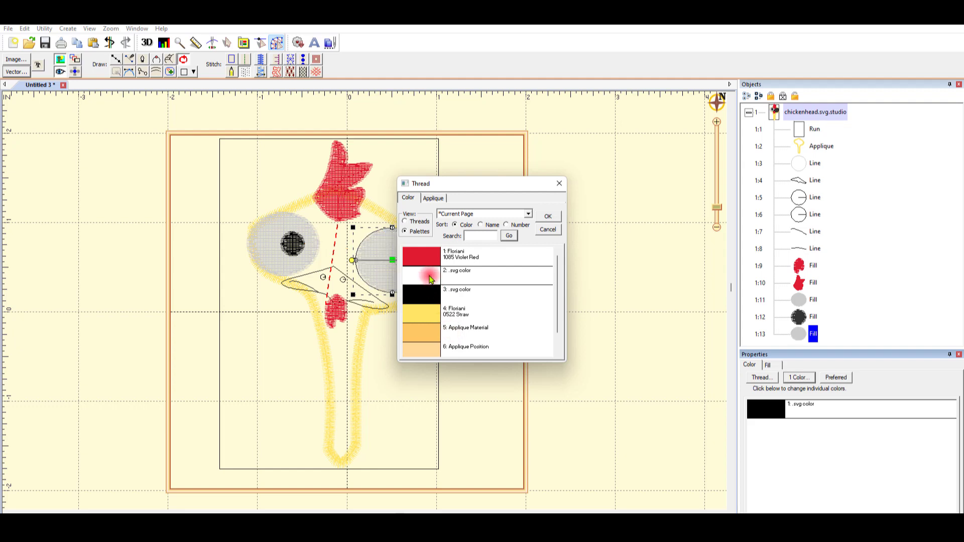
pyautogui.click(548, 216)
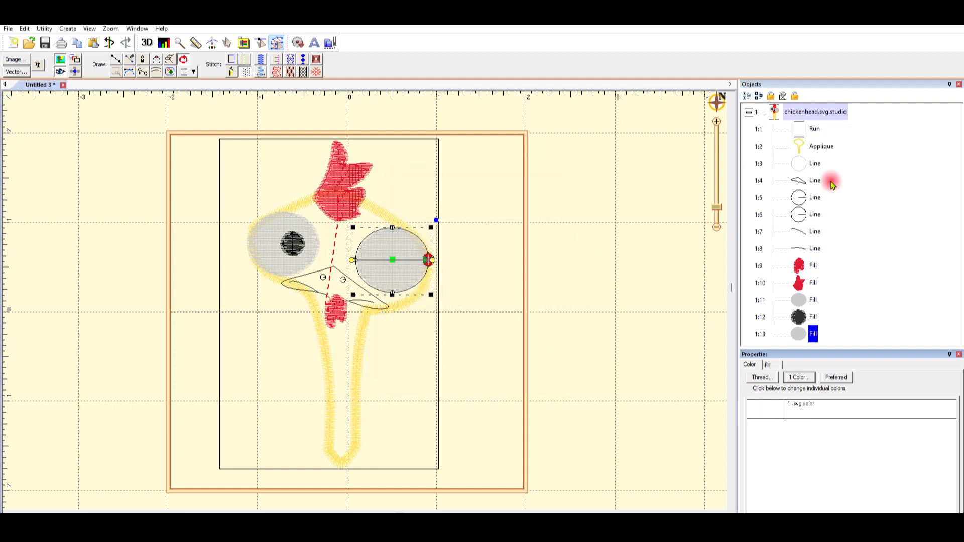
# Convert the small pupil circle inside the right-hand eye to a Fill stitch and color it black
pyautogui.click(815, 165)
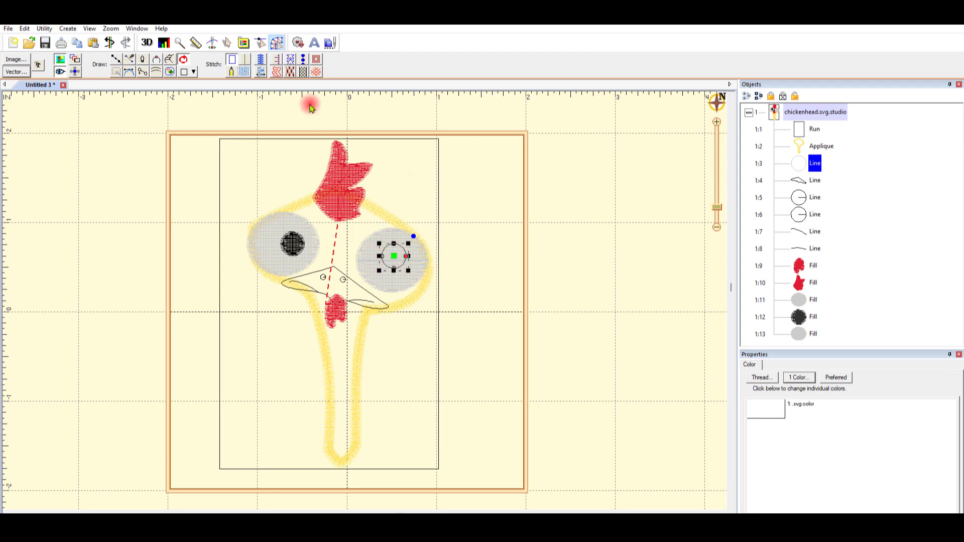
pyautogui.click(242, 74)
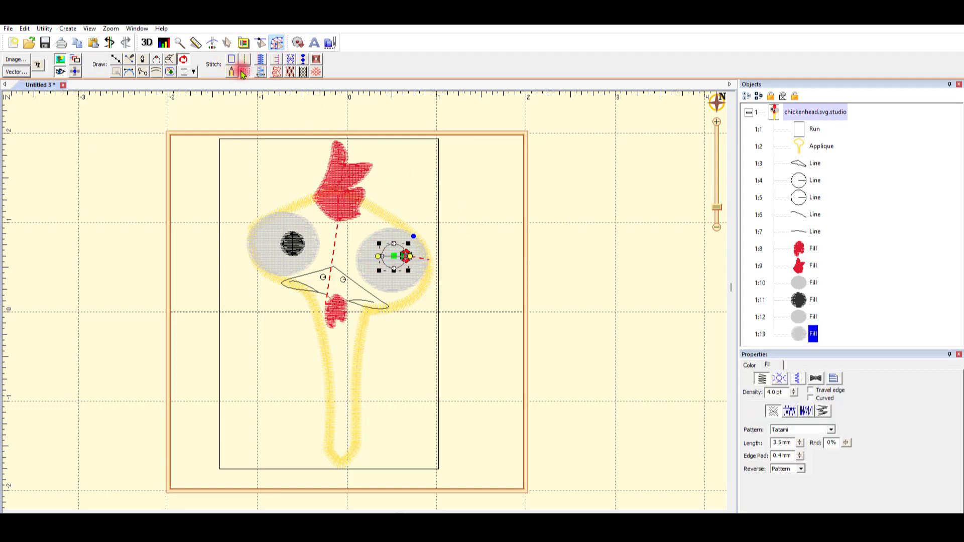
pyautogui.click(749, 369)
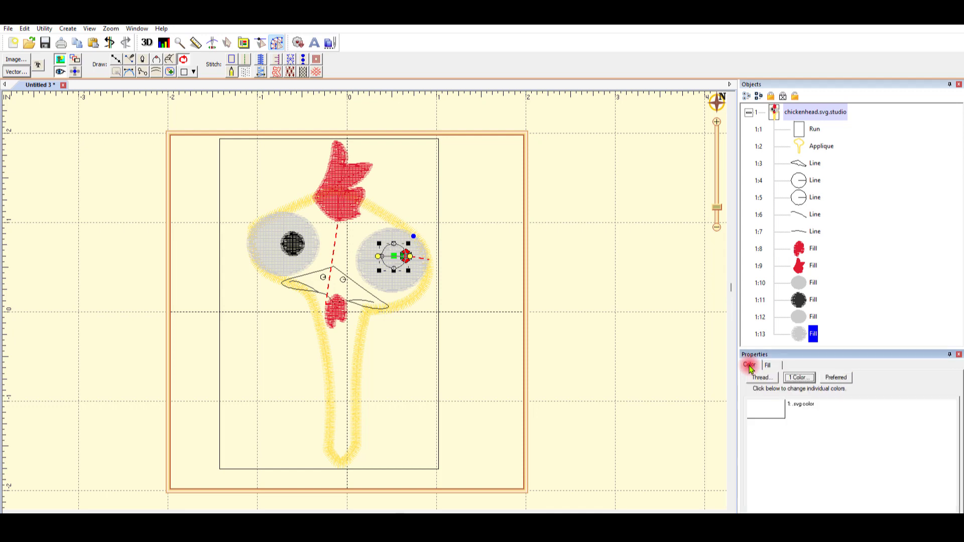
pyautogui.click(767, 412)
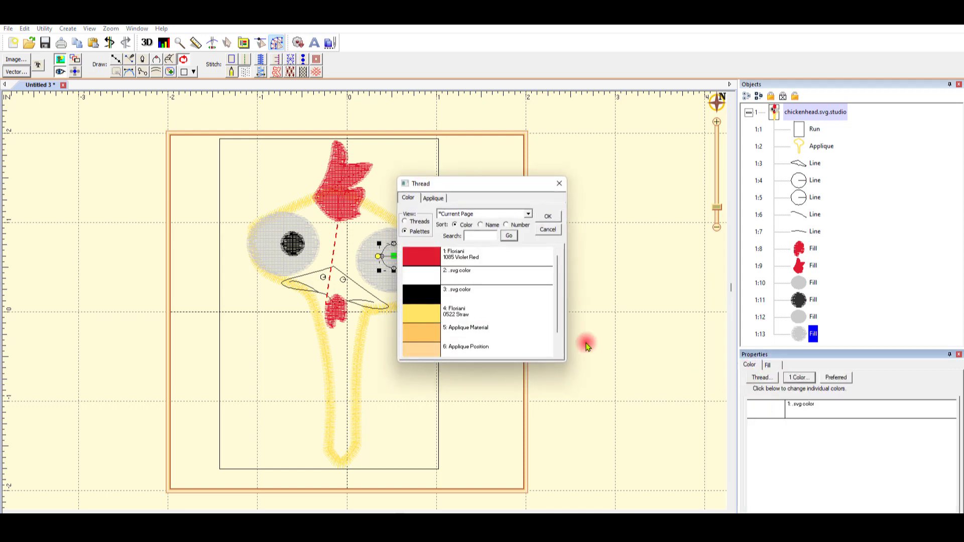
pyautogui.click(425, 291)
pyautogui.click(548, 217)
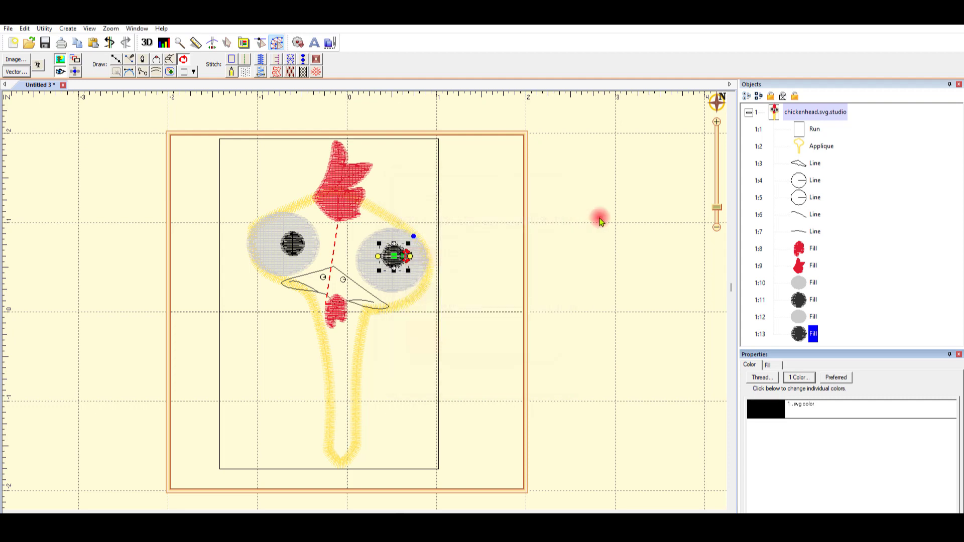
pyautogui.click(631, 217)
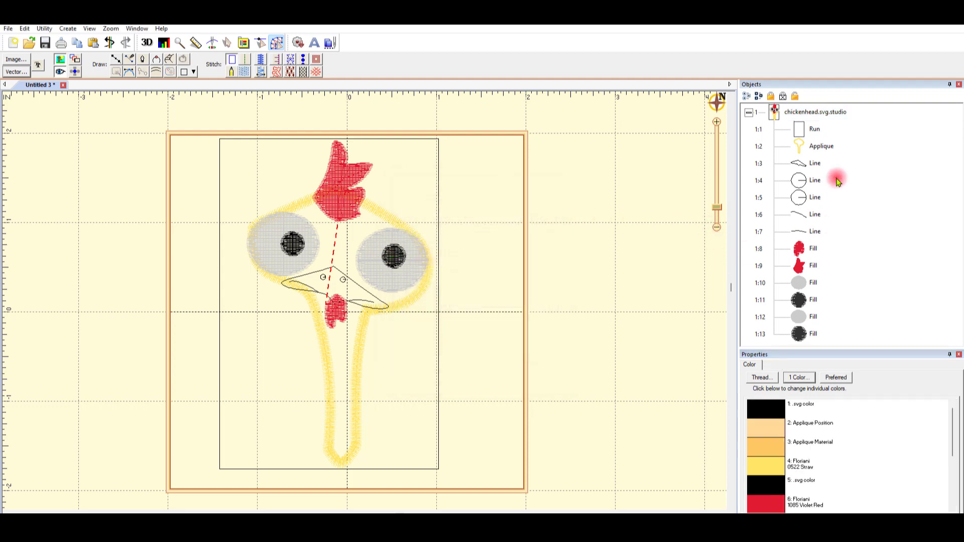
# Convert the beak outline to a Fill stitch and color it Floriani 0516 Dark Goldenrod, searching the Floriani threads for "orange"
pyautogui.click(811, 165)
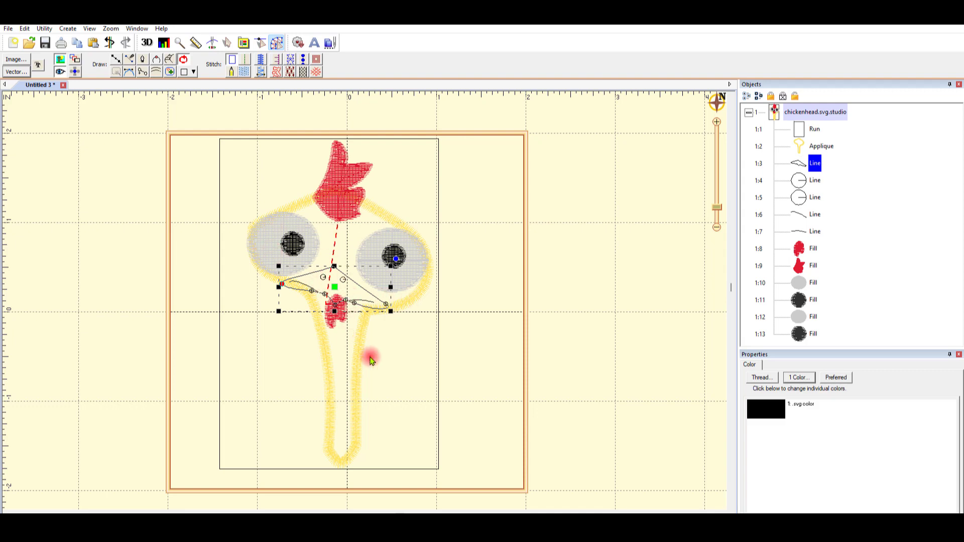
pyautogui.click(245, 72)
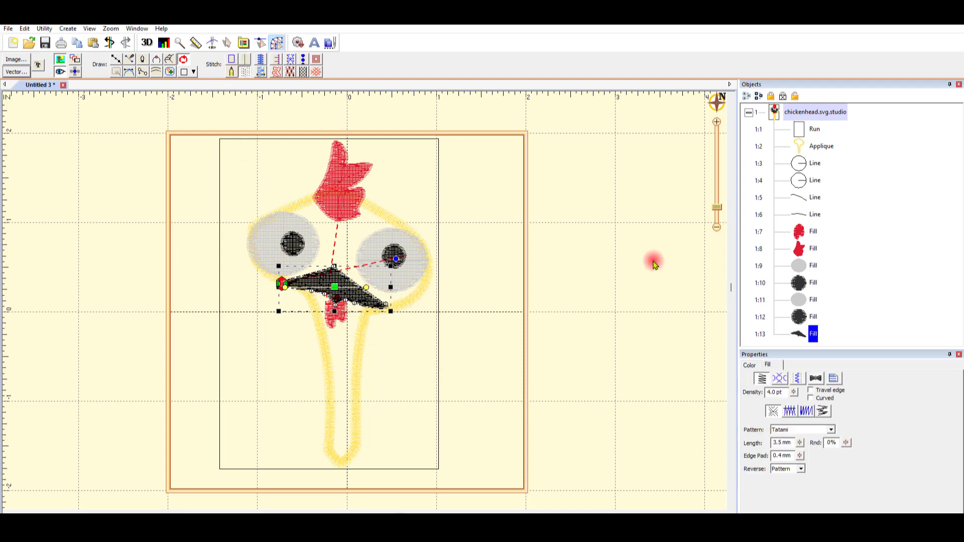
pyautogui.click(749, 365)
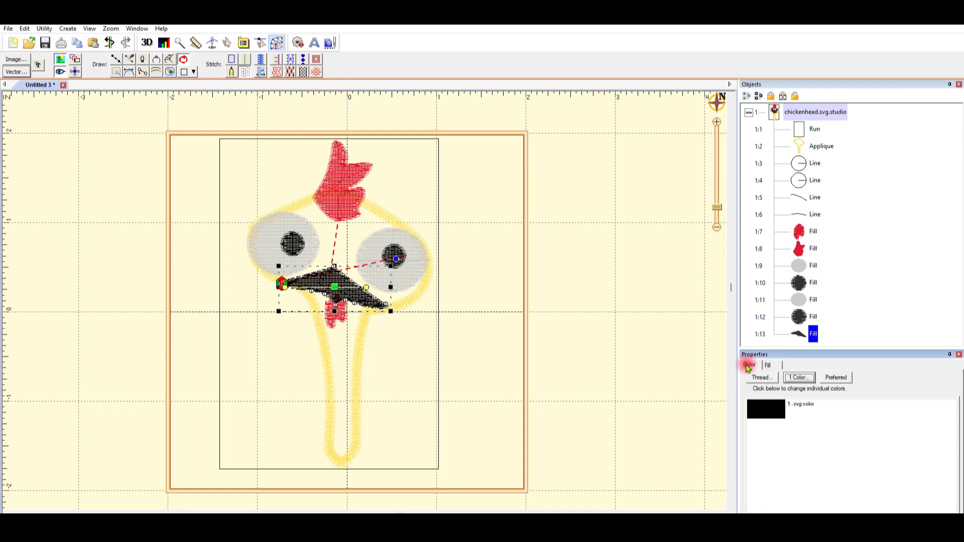
pyautogui.click(766, 410)
pyautogui.scroll(-1, 431, 317)
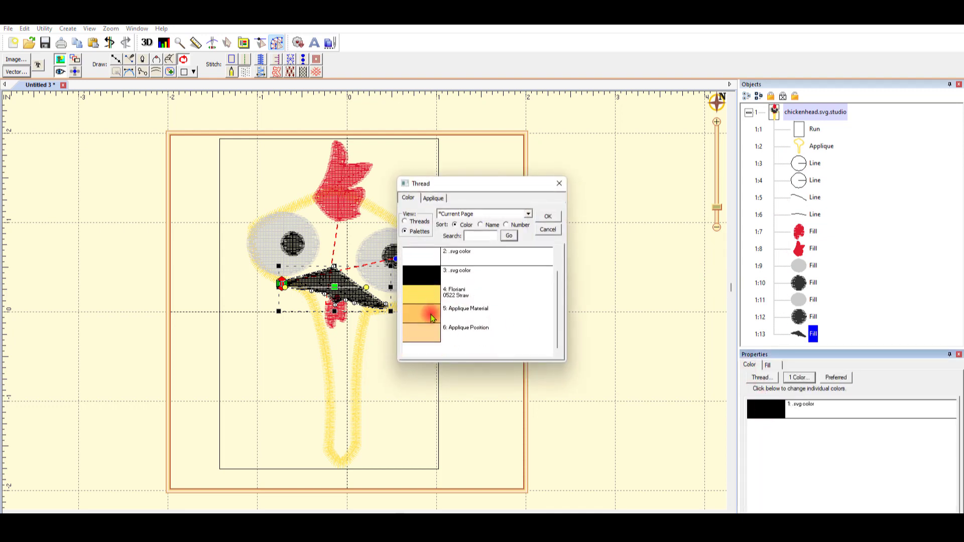
pyautogui.scroll(1, 431, 317)
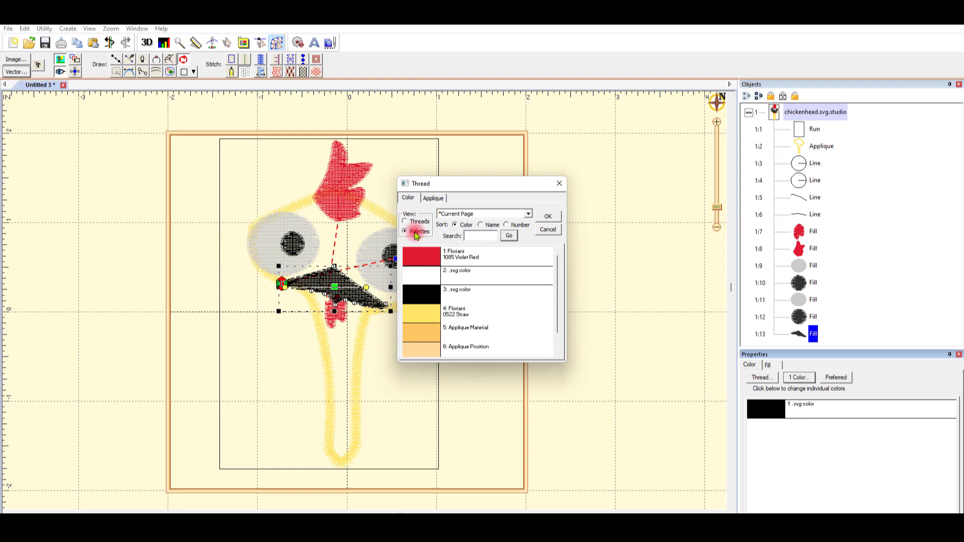
pyautogui.click(406, 225)
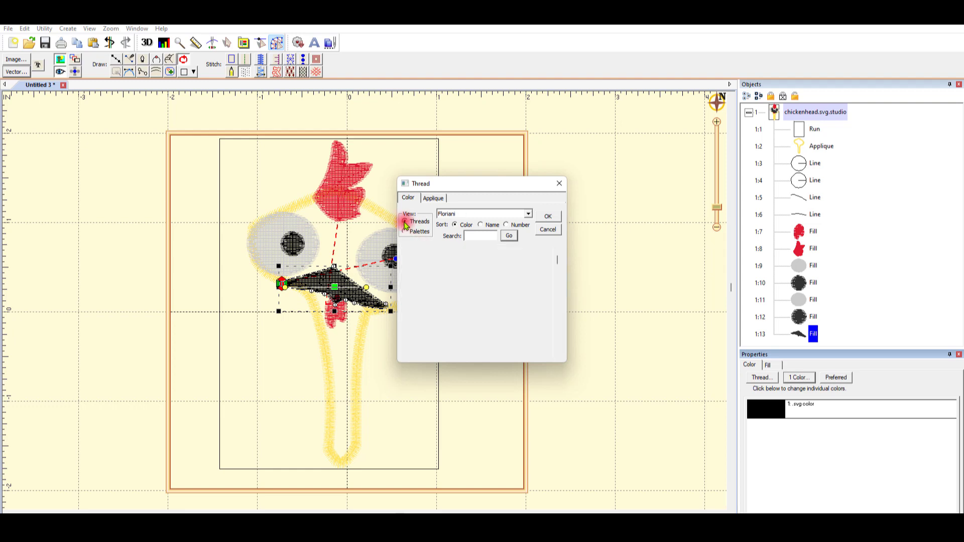
pyautogui.click(471, 237)
pyautogui.write('orange')
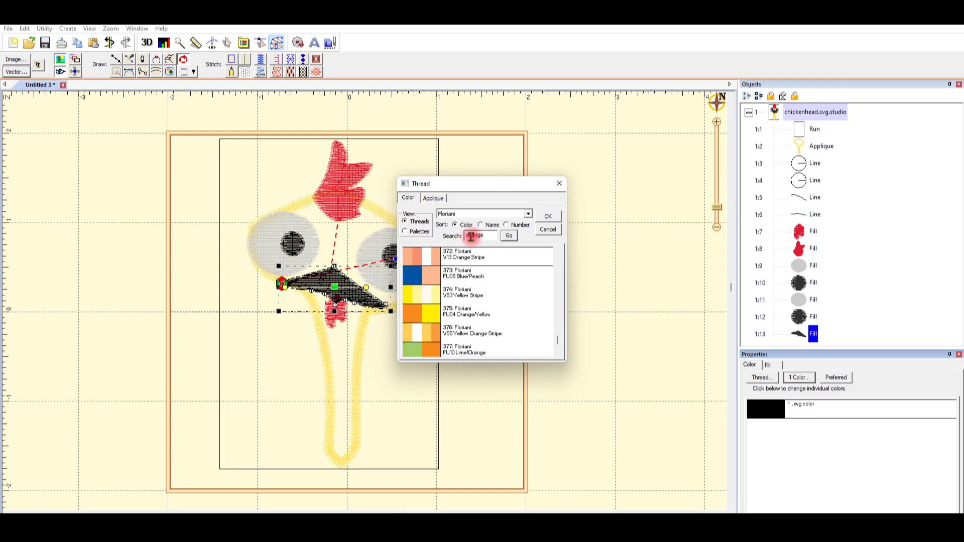
pyautogui.press('Return')
pyautogui.press('Return')
pyautogui.press('Return')
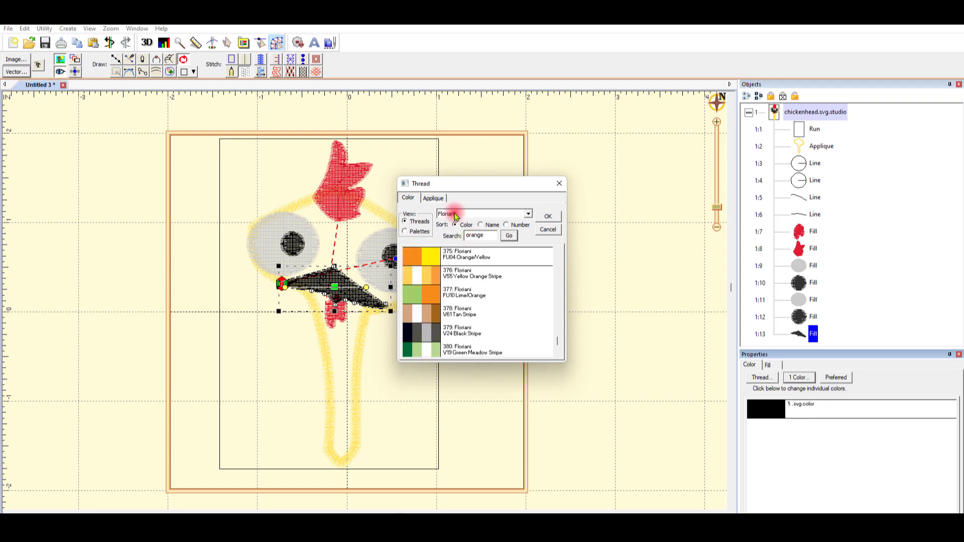
pyautogui.press('Return')
pyautogui.press('Return')
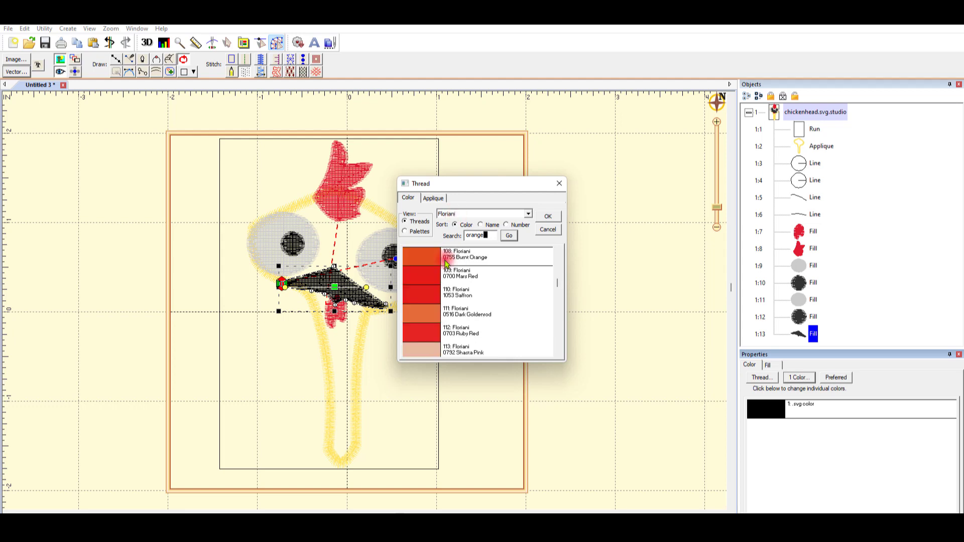
pyautogui.click(427, 311)
pyautogui.click(555, 216)
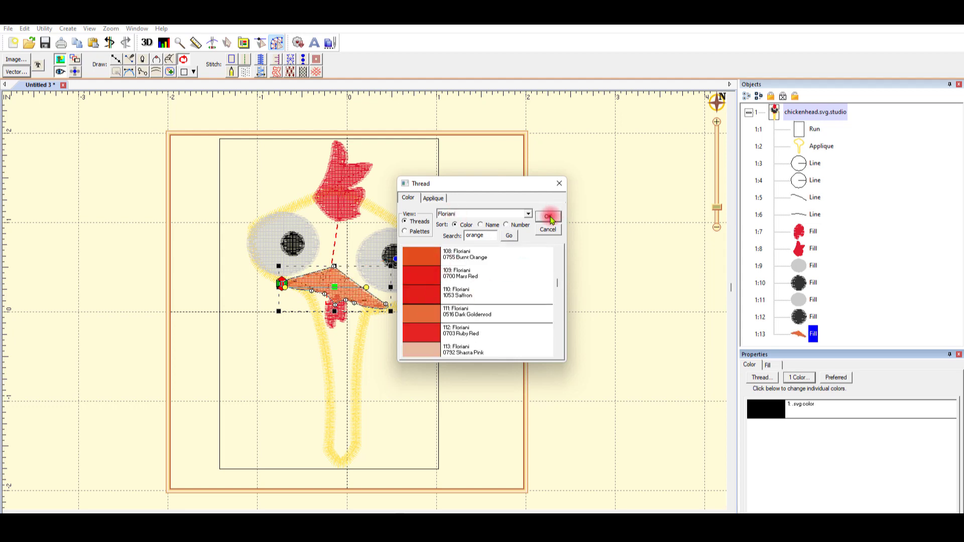
# Convert both small nostril circles on the beak to Run stitches, keeping their black color
pyautogui.click(804, 165)
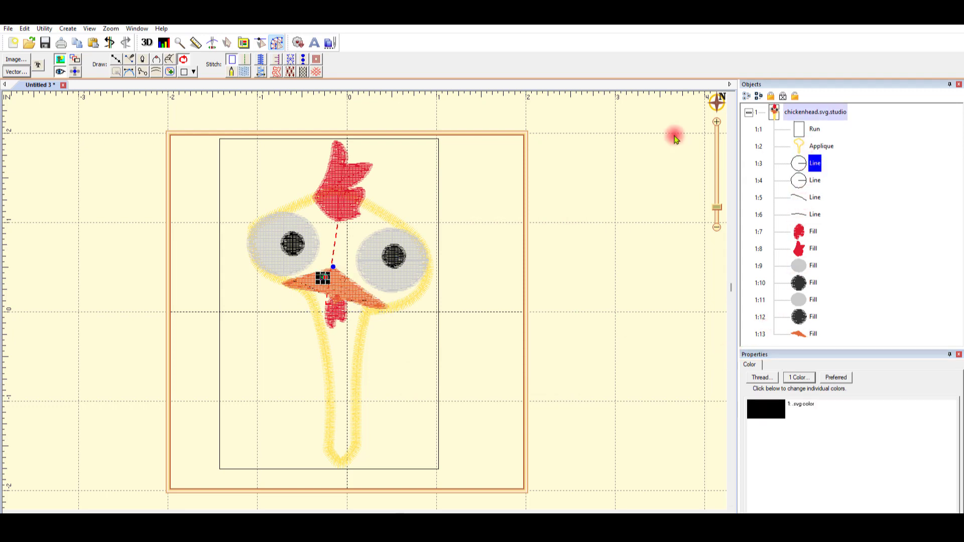
pyautogui.click(244, 60)
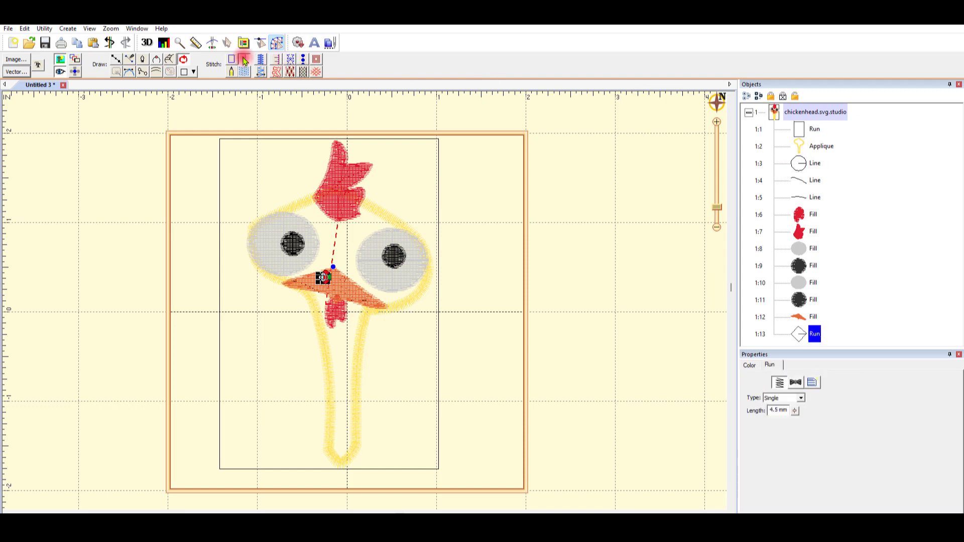
pyautogui.click(752, 366)
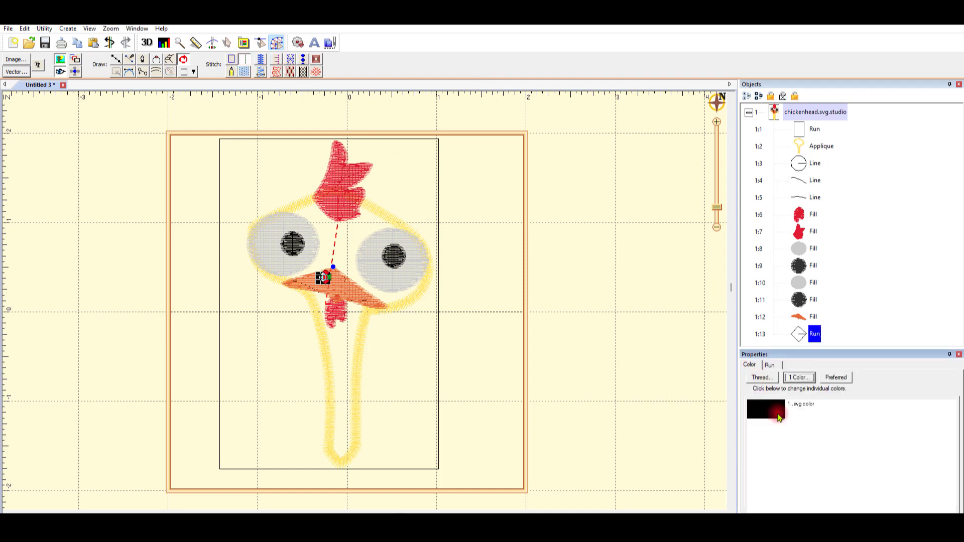
pyautogui.click(811, 166)
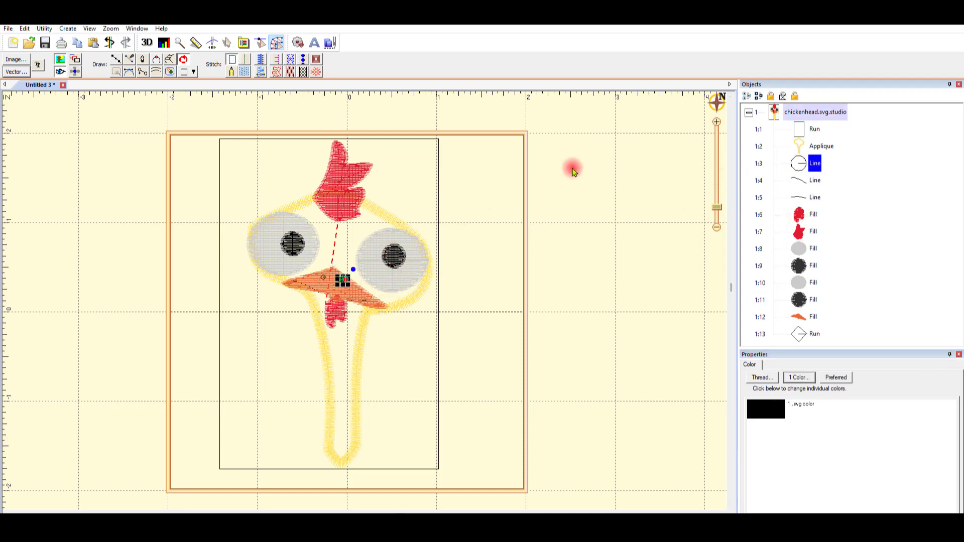
pyautogui.click(246, 63)
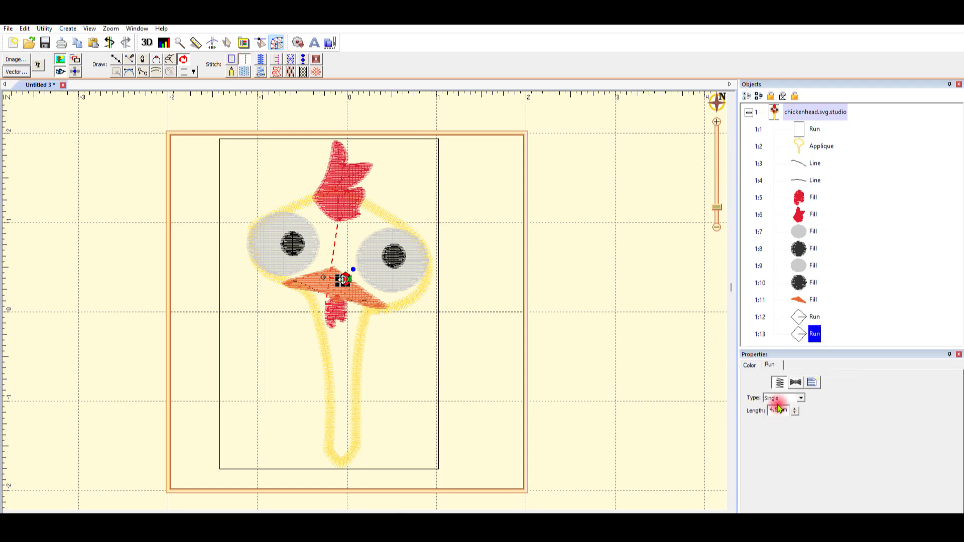
pyautogui.click(748, 369)
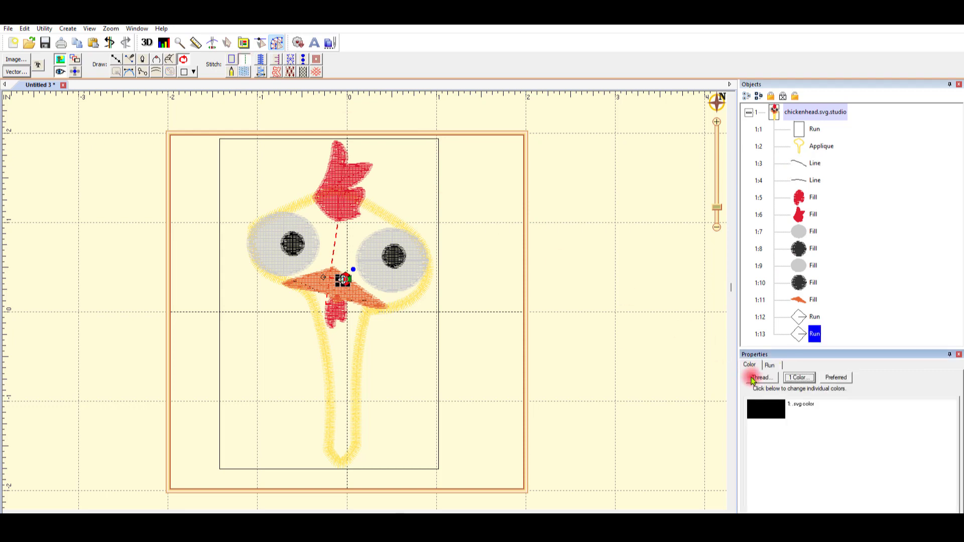
# Convert the two curved mouth lines on the beak to Run stitches of the Bean type
pyautogui.click(811, 167)
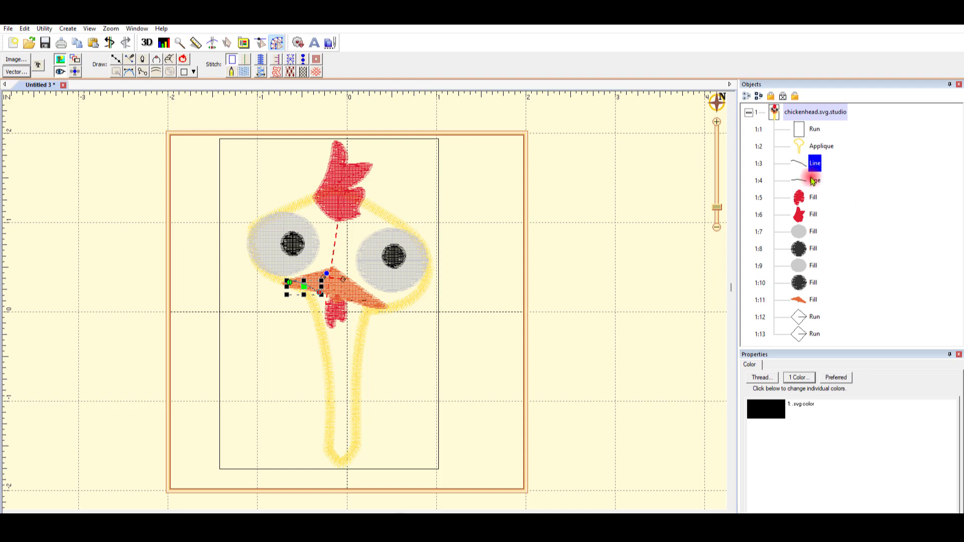
pyautogui.click(245, 60)
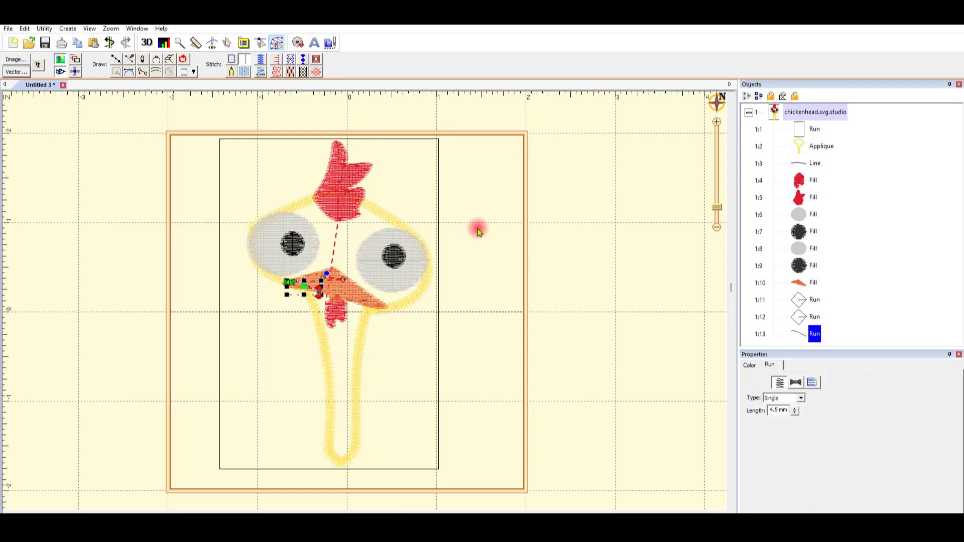
pyautogui.click(802, 399)
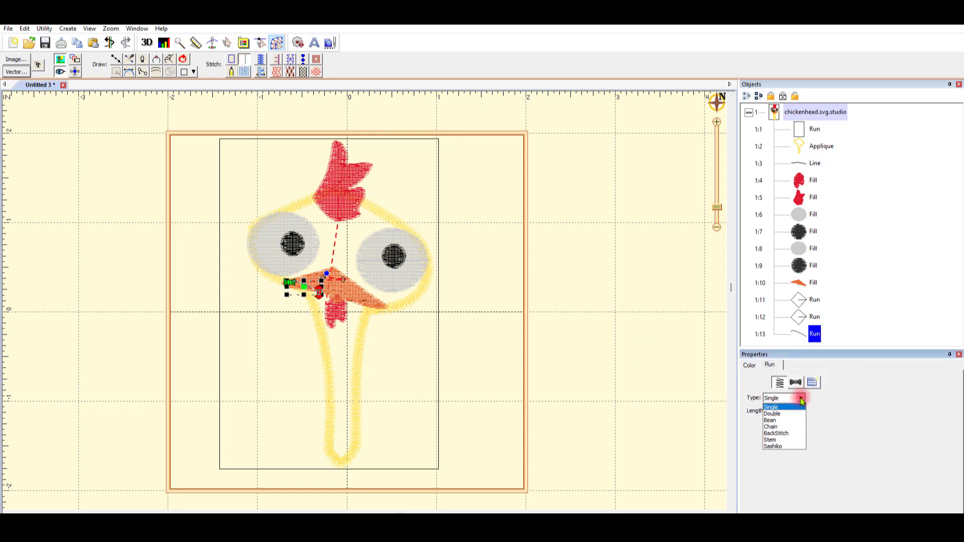
pyautogui.click(792, 421)
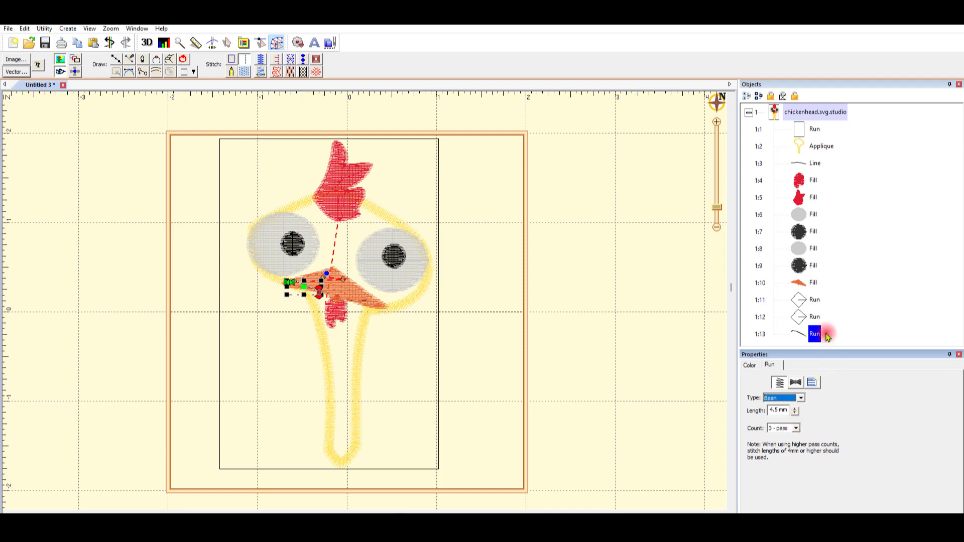
pyautogui.click(814, 164)
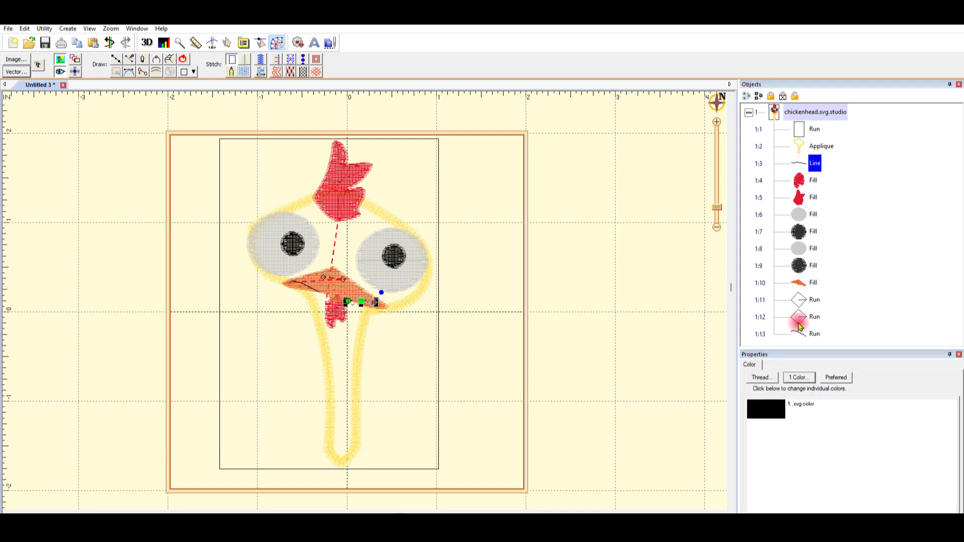
pyautogui.click(244, 60)
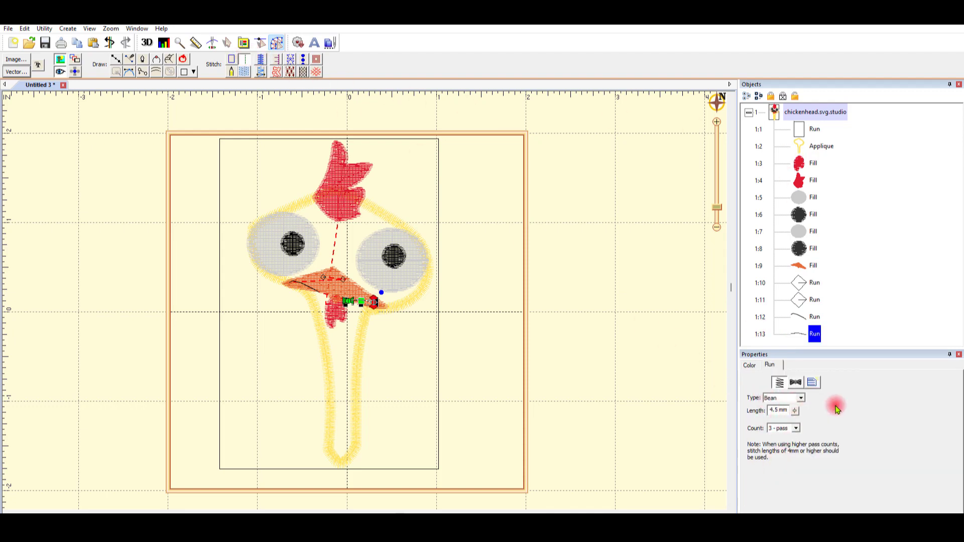
pyautogui.click(644, 356)
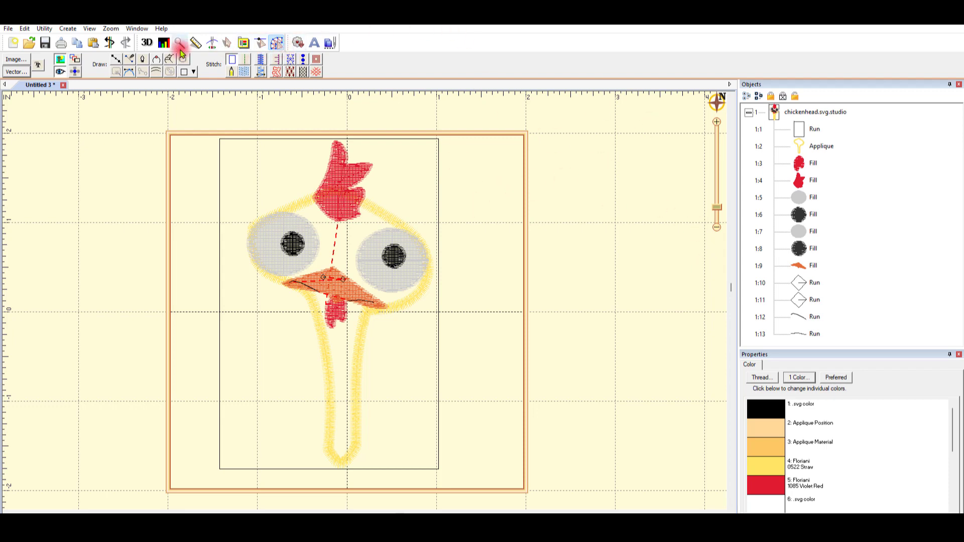
# Simulate the whole stitch-out in 3D, from the basting box through to the mouth lines, to check the sewing order
pyautogui.click(213, 43)
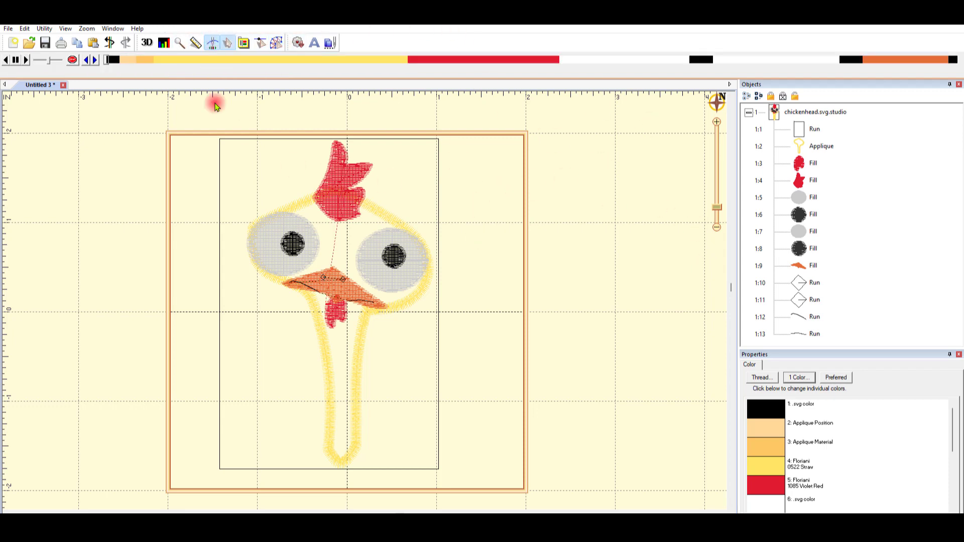
pyautogui.moveTo(107, 62); pyautogui.dragTo(135, 71)
pyautogui.click(146, 43)
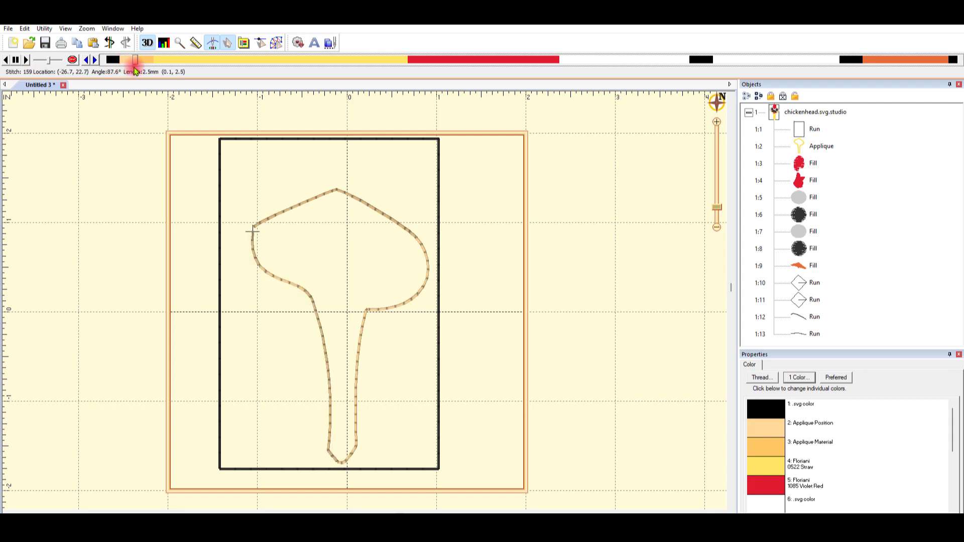
pyautogui.moveTo(136, 71)
pyautogui.mouseDown()
pyautogui.moveTo(442, 102)
pyautogui.moveTo(525, 89)
pyautogui.moveTo(533, 98)
pyautogui.moveTo(530, 84)
pyautogui.moveTo(564, 62)
pyautogui.moveTo(609, 70)
pyautogui.mouseUp()
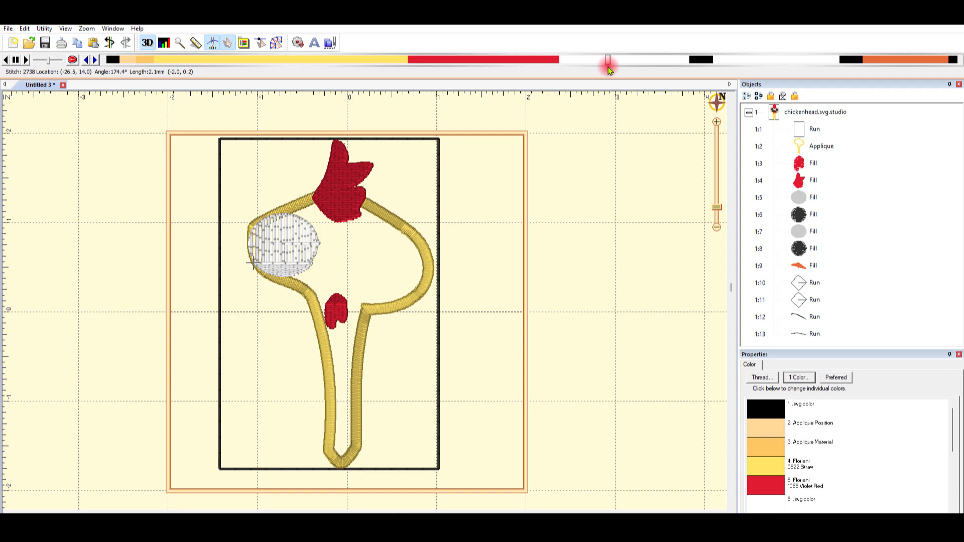
pyautogui.moveTo(609, 71)
pyautogui.mouseDown()
pyautogui.moveTo(853, 98)
pyautogui.moveTo(873, 68)
pyautogui.moveTo(862, 60)
pyautogui.moveTo(960, 56)
pyautogui.mouseUp()
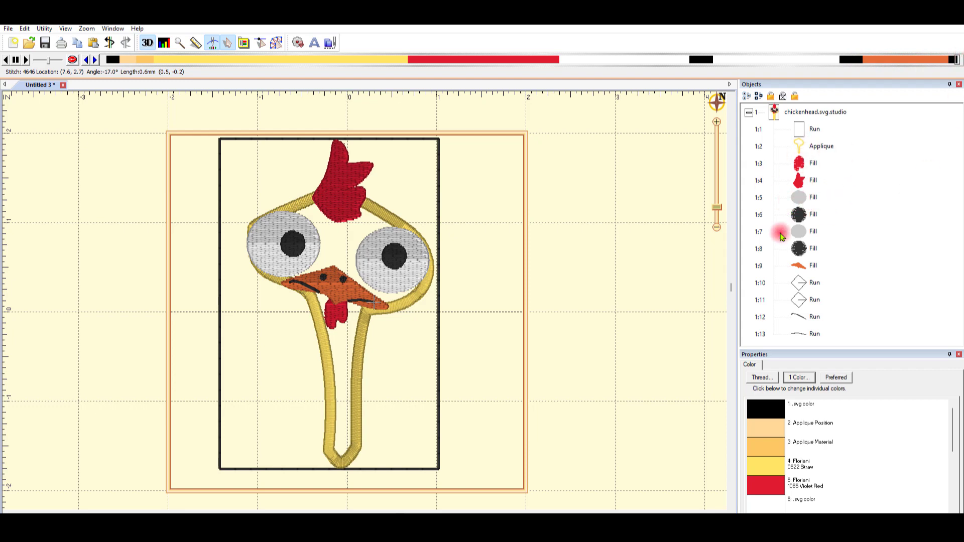
# Move the right-hand eye's white fill directly after the left-hand eye's white fill in the sewing order
pyautogui.click(813, 199)
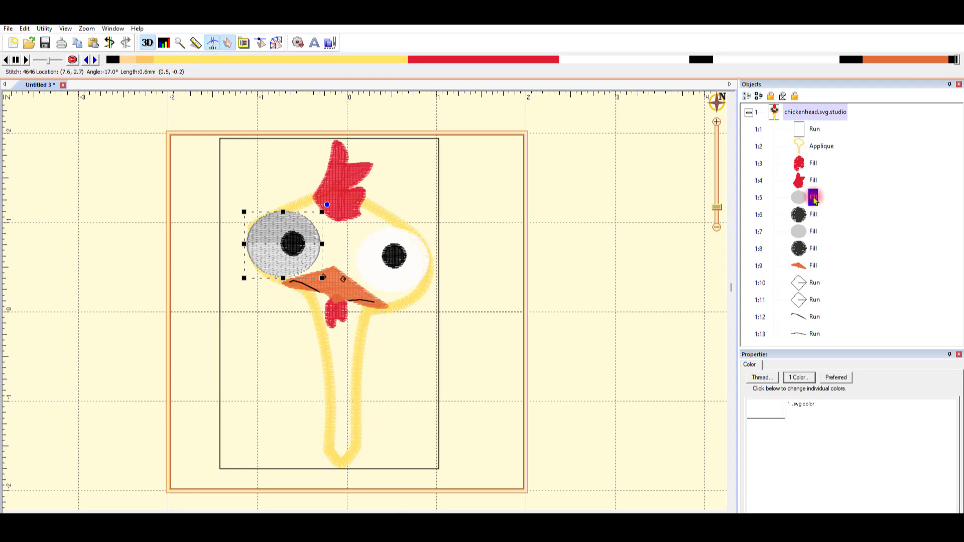
pyautogui.click(801, 234)
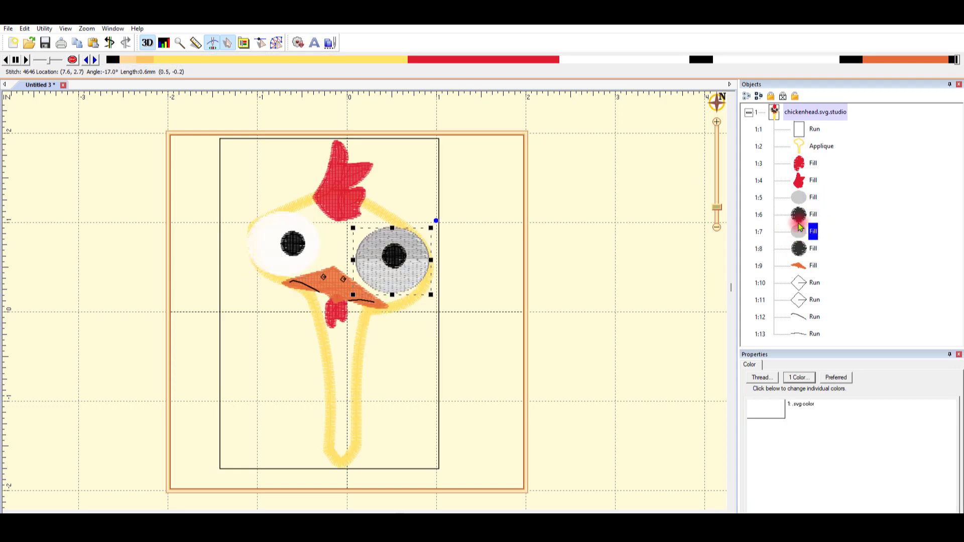
pyautogui.moveTo(801, 234); pyautogui.dragTo(796, 201)
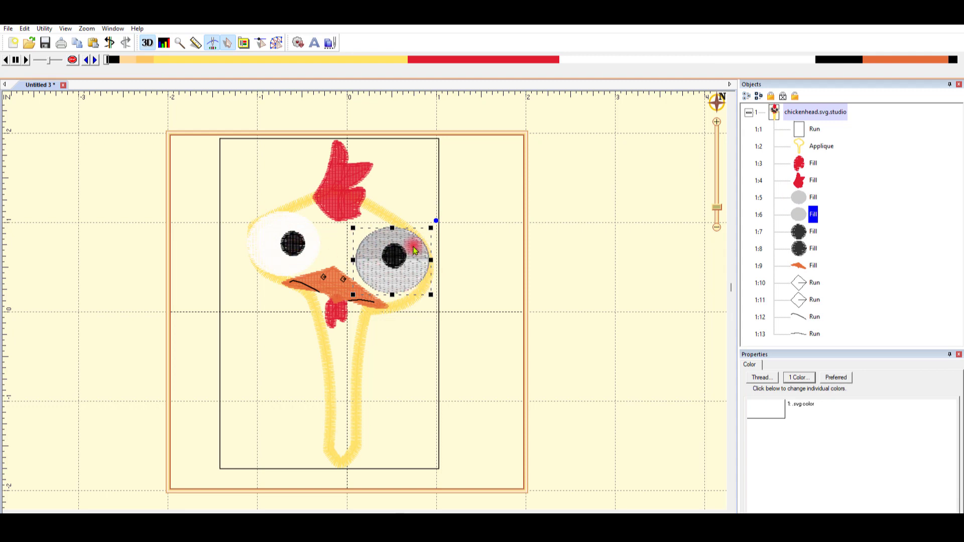
pyautogui.click(331, 236)
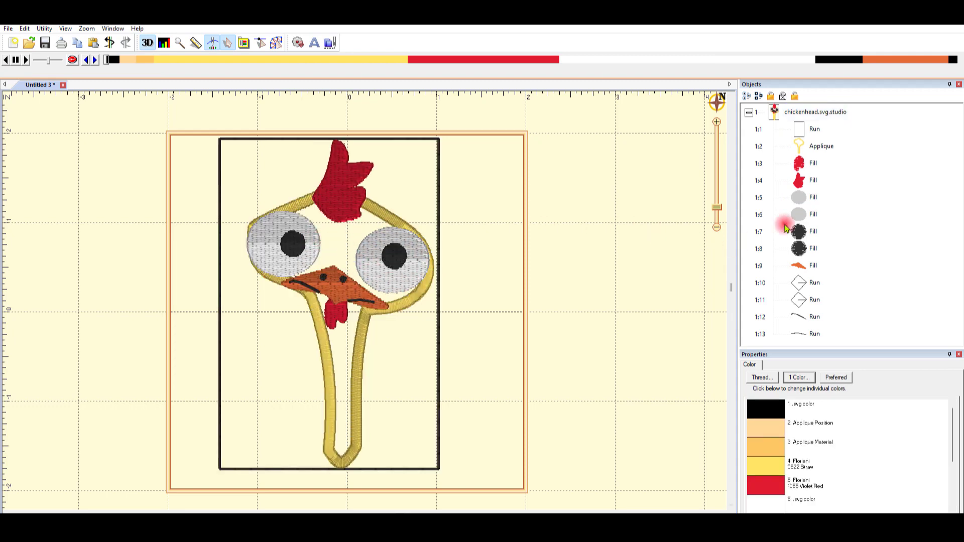
# Place the left-hand eye's white fill start point at the circle's top and its stop point at the bottom
pyautogui.click(800, 197)
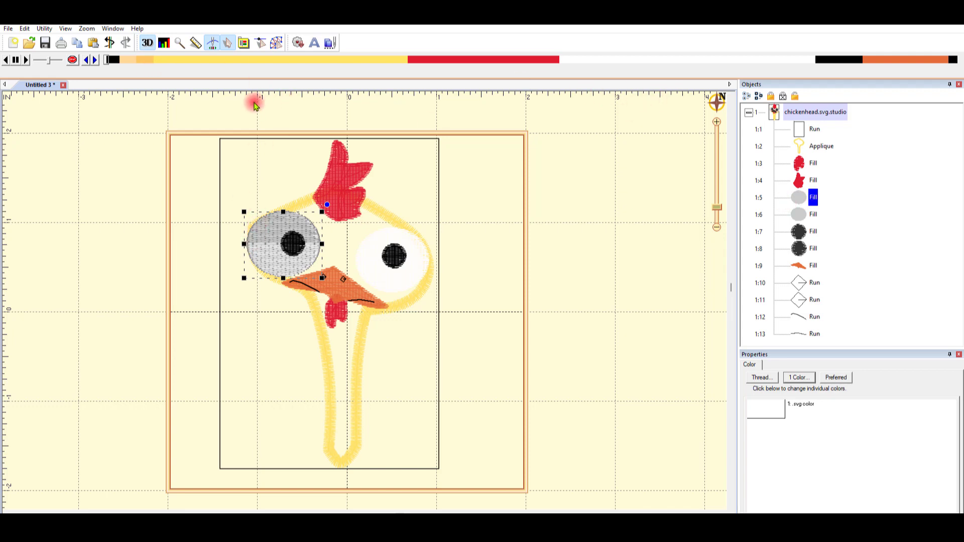
pyautogui.click(276, 44)
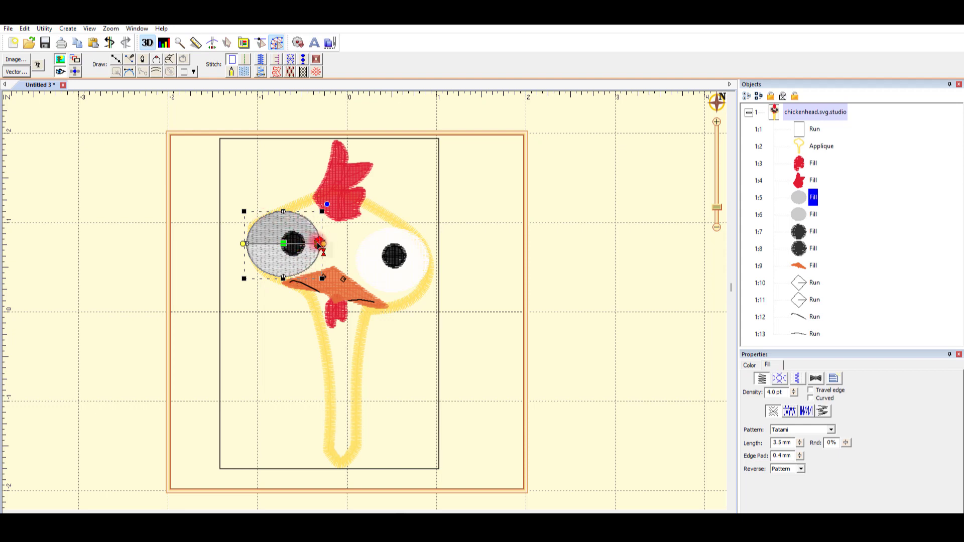
pyautogui.moveTo(318, 245); pyautogui.dragTo(285, 212)
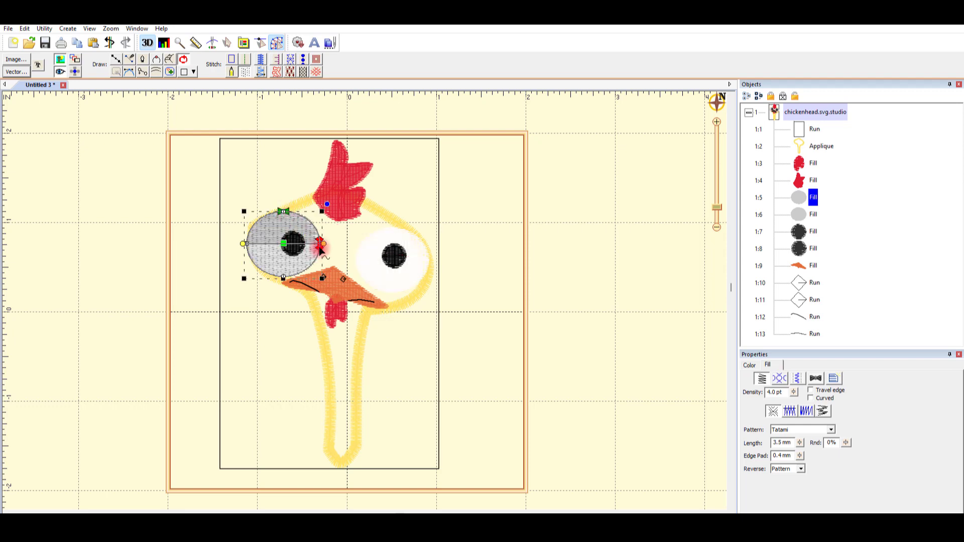
pyautogui.moveTo(320, 250); pyautogui.dragTo(284, 286)
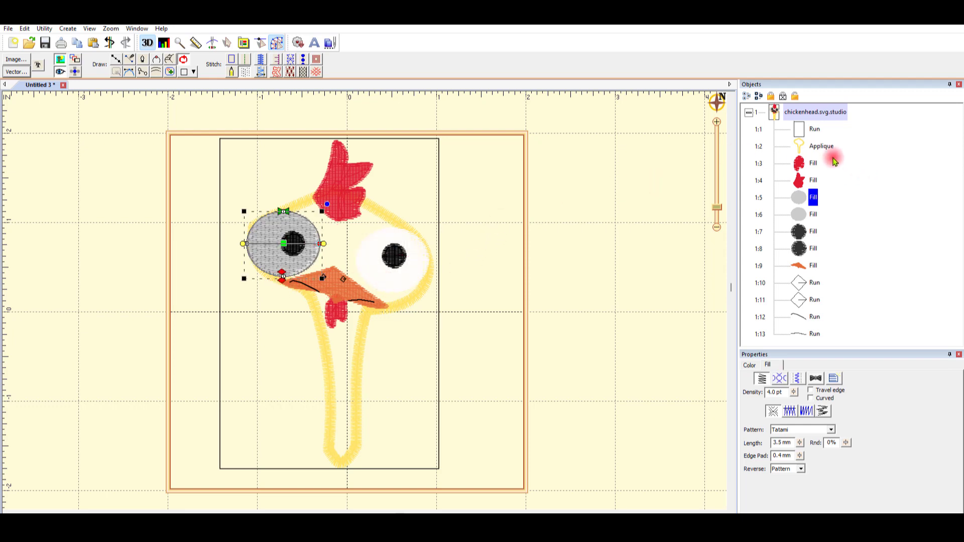
# Place the right-hand eye's white fill start point at the circle's top and its stop point at the bottom
pyautogui.click(213, 43)
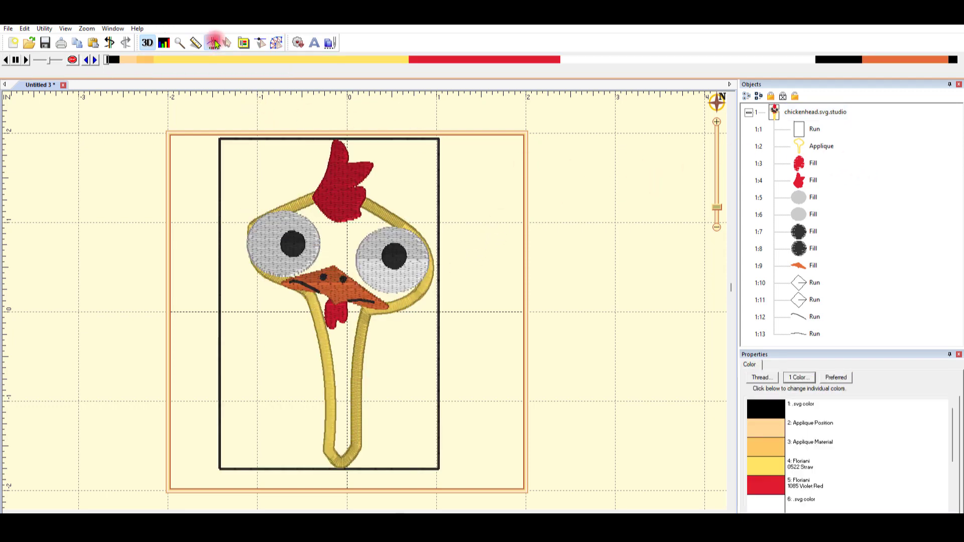
pyautogui.moveTo(108, 59); pyautogui.dragTo(793, 61)
pyautogui.click(803, 215)
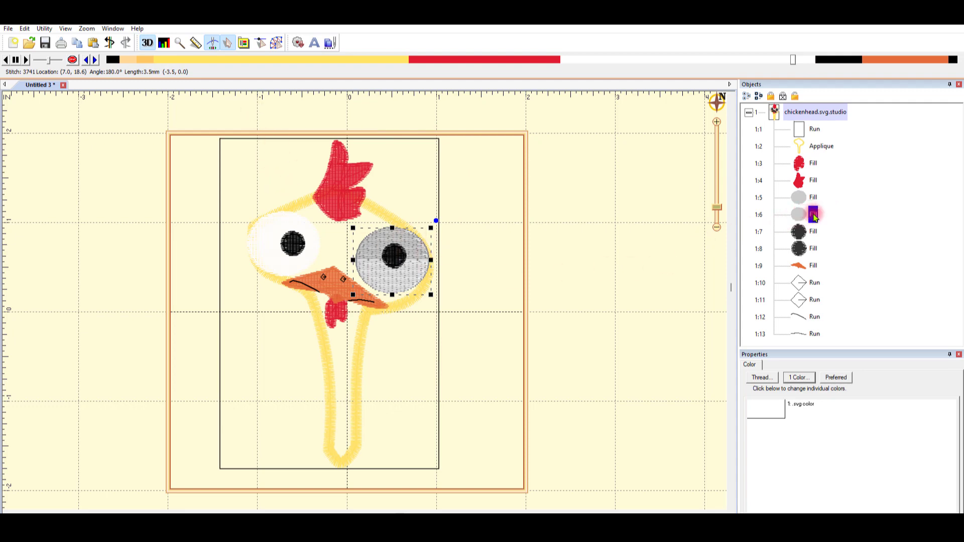
pyautogui.click(278, 43)
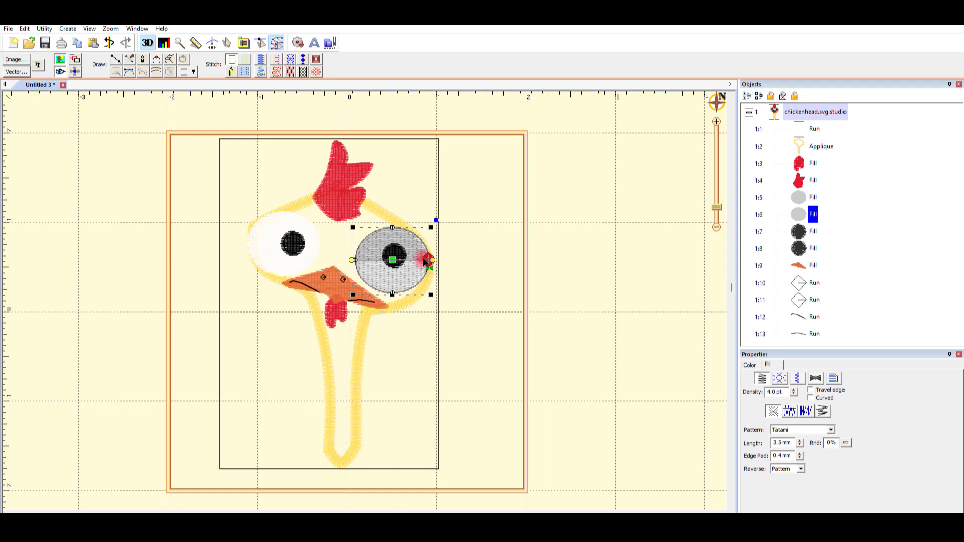
pyautogui.moveTo(424, 261); pyautogui.dragTo(392, 291)
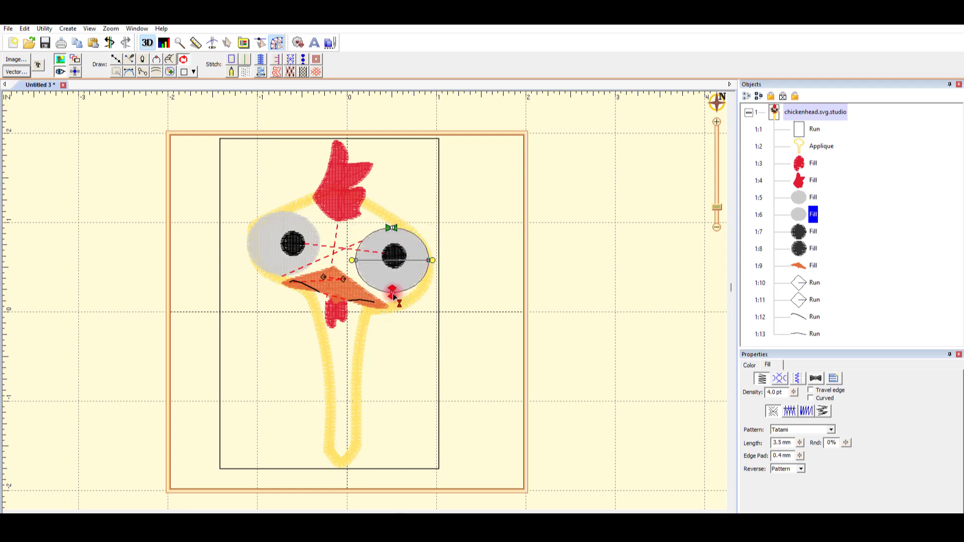
pyautogui.click(500, 287)
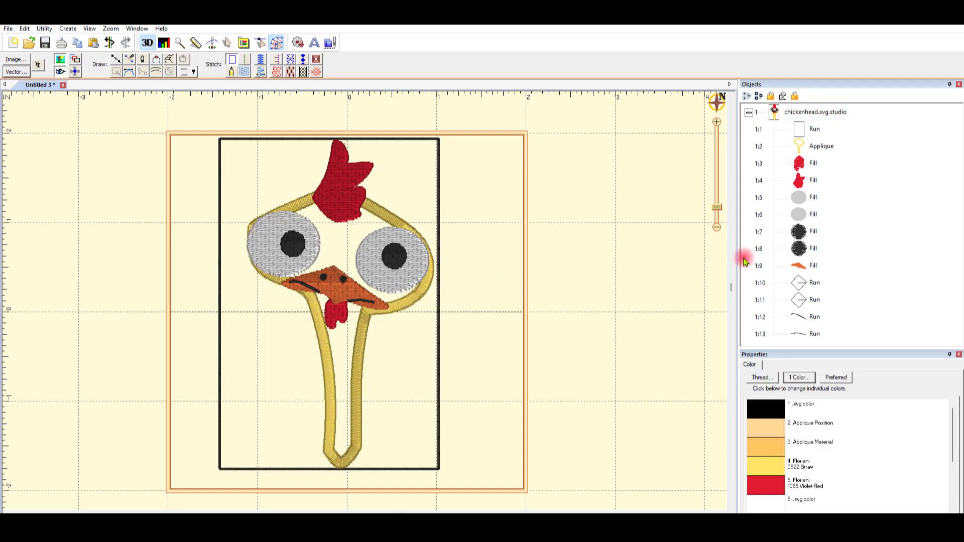
pyautogui.click(807, 234)
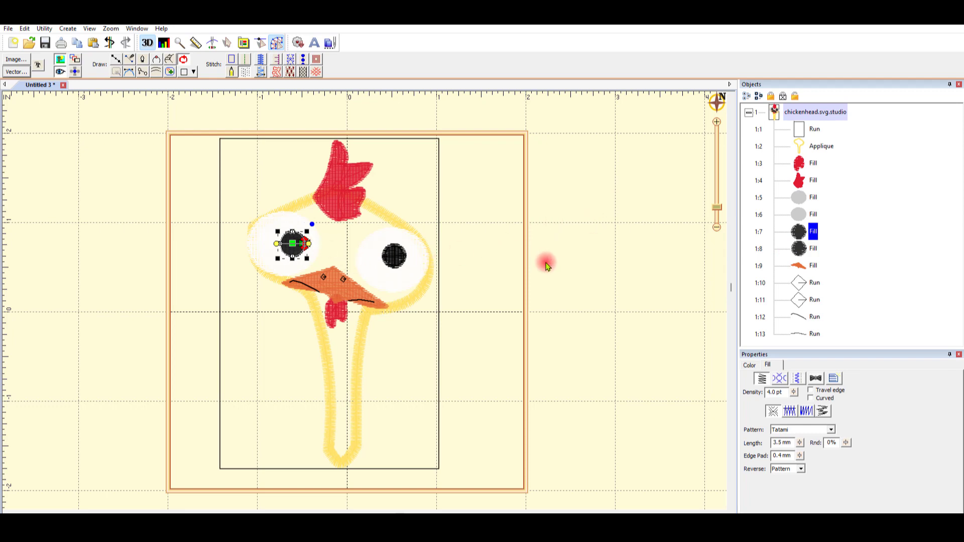
pyautogui.scroll(-1, 480, 319)
pyautogui.scroll(1, 480, 319)
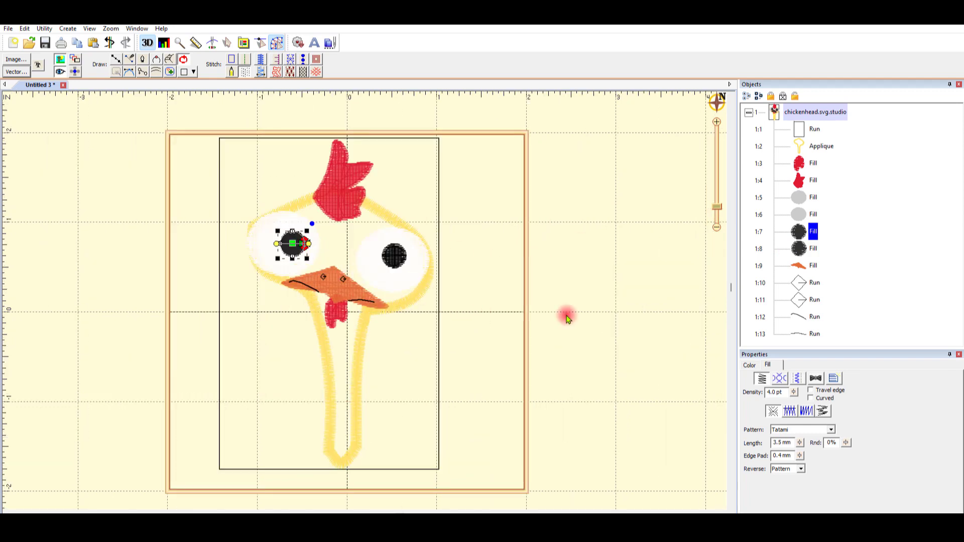
pyautogui.click(361, 113)
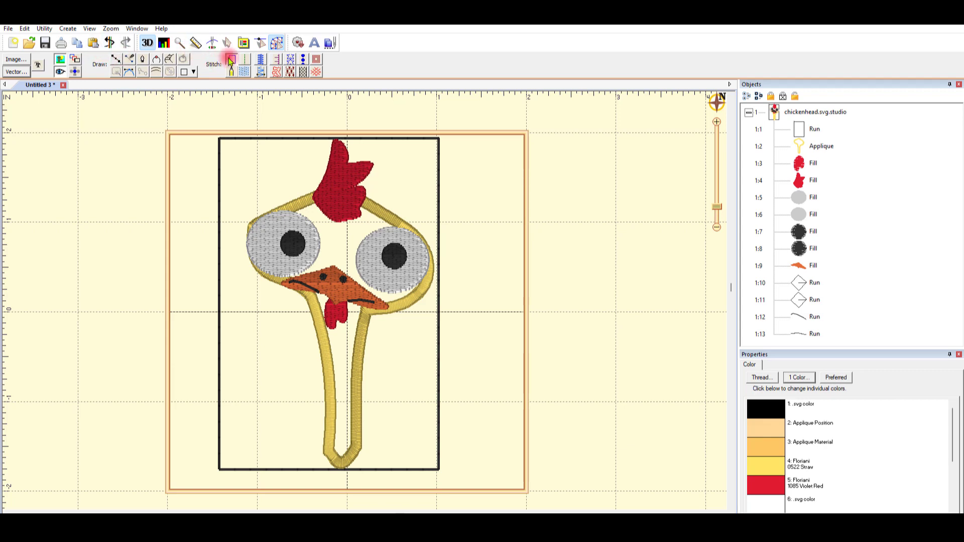
# Simulate the stitch-out from the basting box to the end to review the eye fills' new start and stop points
pyautogui.click(212, 42)
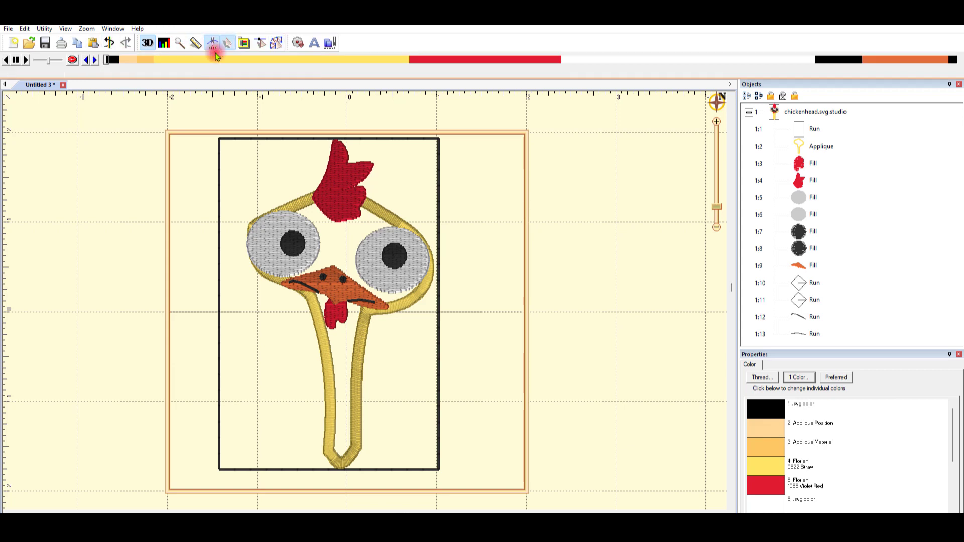
pyautogui.click(110, 60)
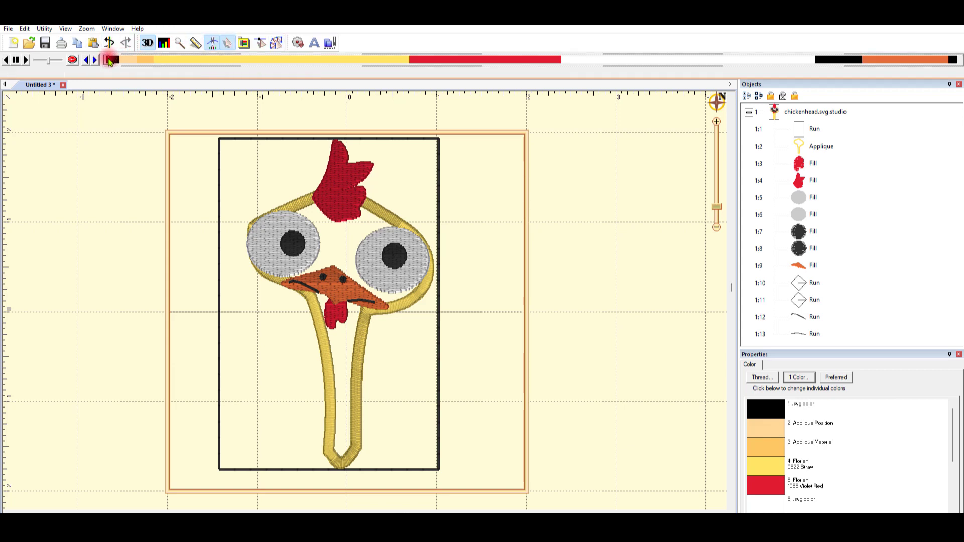
pyautogui.moveTo(110, 60); pyautogui.dragTo(960, 31)
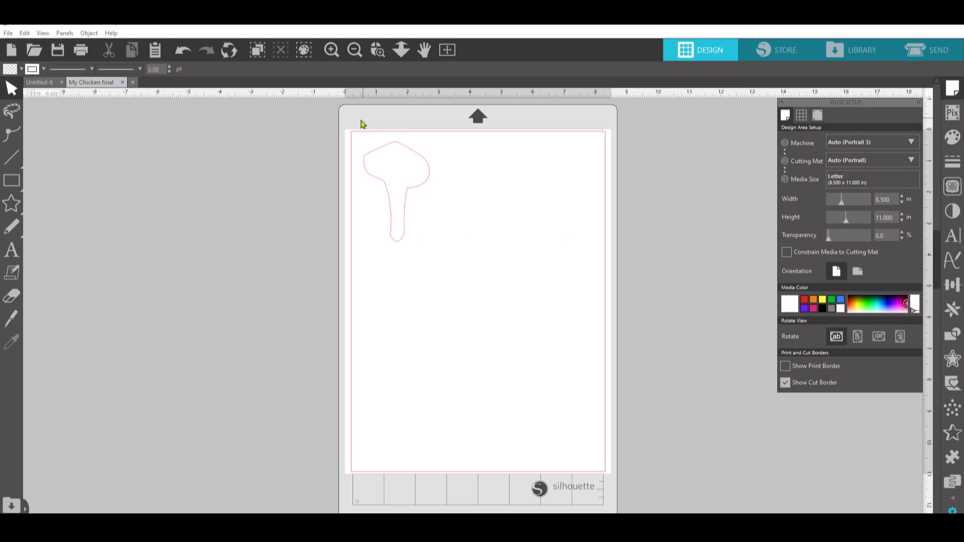
# Switch to Silhouette Studio, move the chicken outline closer to the page's upper-left corner and open the cutter's send setup
pyautogui.moveTo(391, 206)
pyautogui.mouseDown()
pyautogui.moveTo(376, 196)
pyautogui.moveTo(384, 201)
pyautogui.mouseUp()
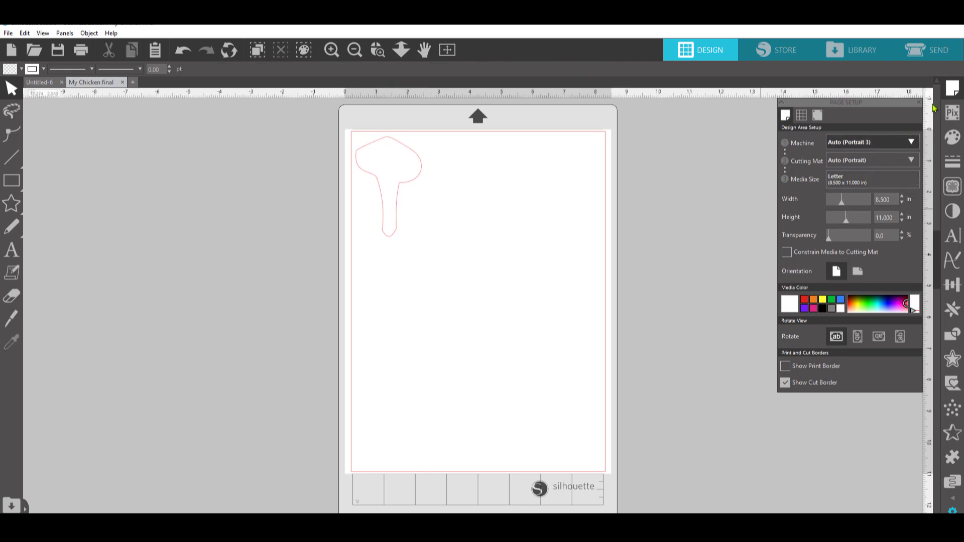
pyautogui.click(939, 52)
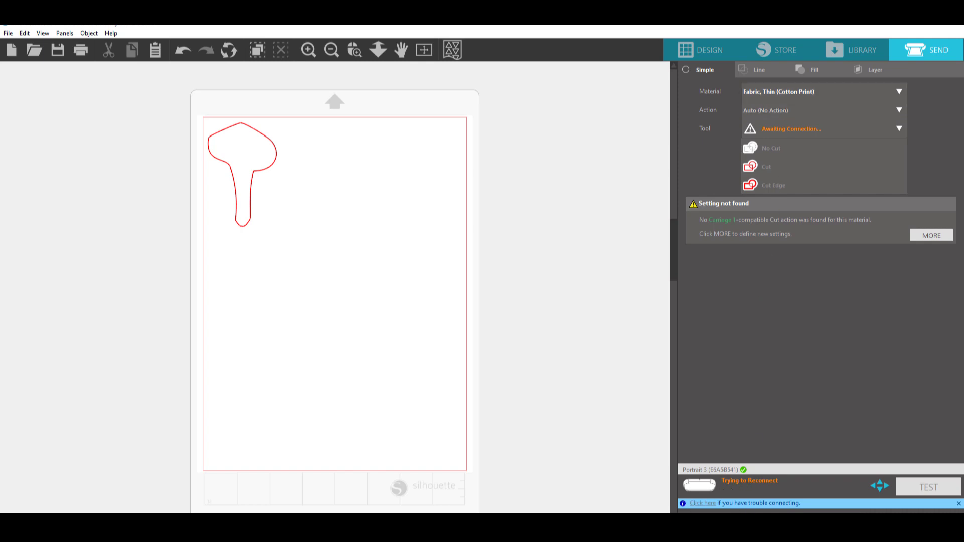
pyautogui.click(691, 511)
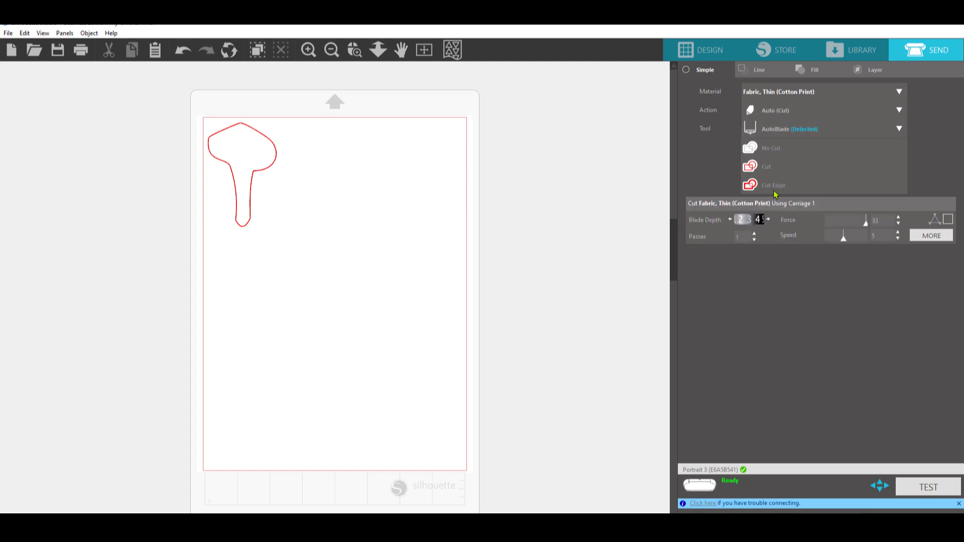
# Select the chicken outline and set its Fabric, Thin (Cotton Print) cut to a blade depth of 9
pyautogui.click(276, 163)
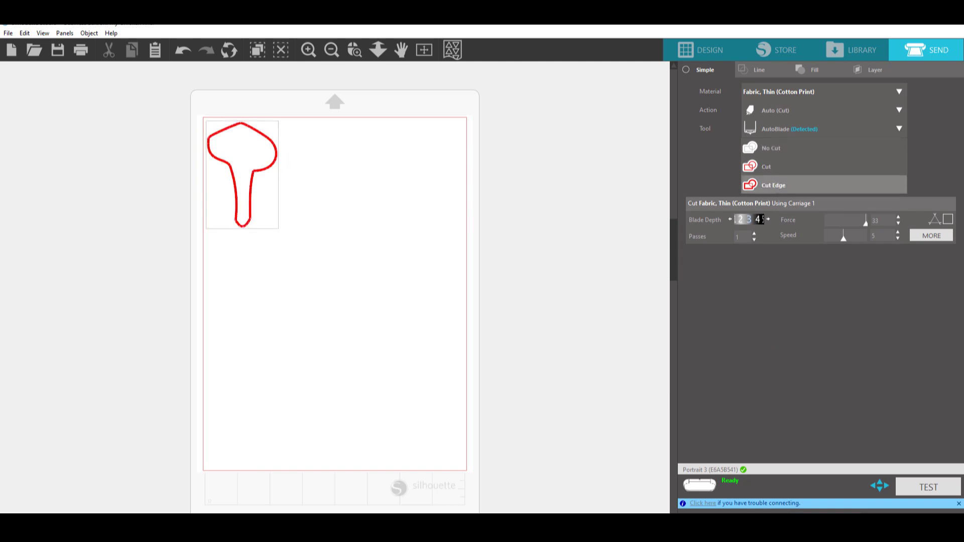
pyautogui.click(769, 219)
pyautogui.click(769, 220)
pyautogui.click(769, 220)
pyautogui.click(769, 220)
pyautogui.click(769, 219)
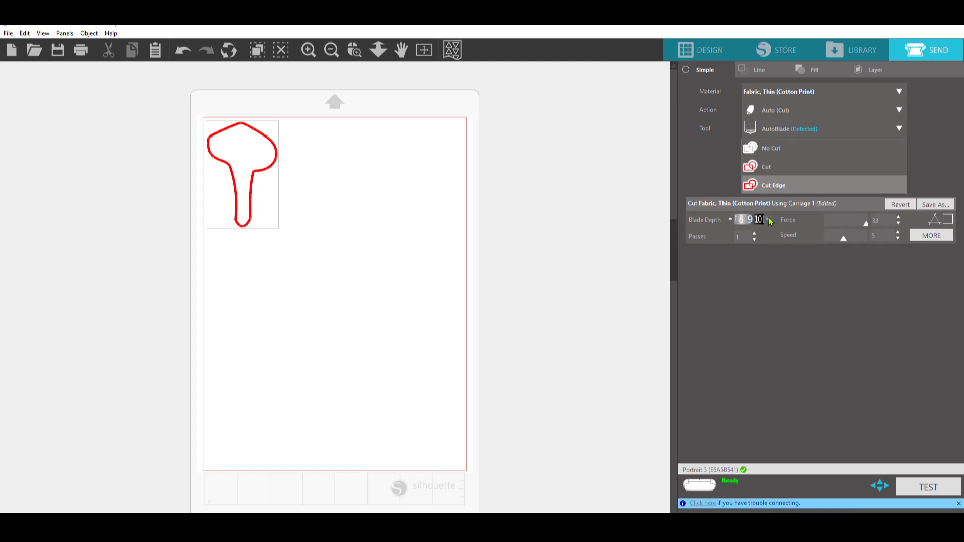